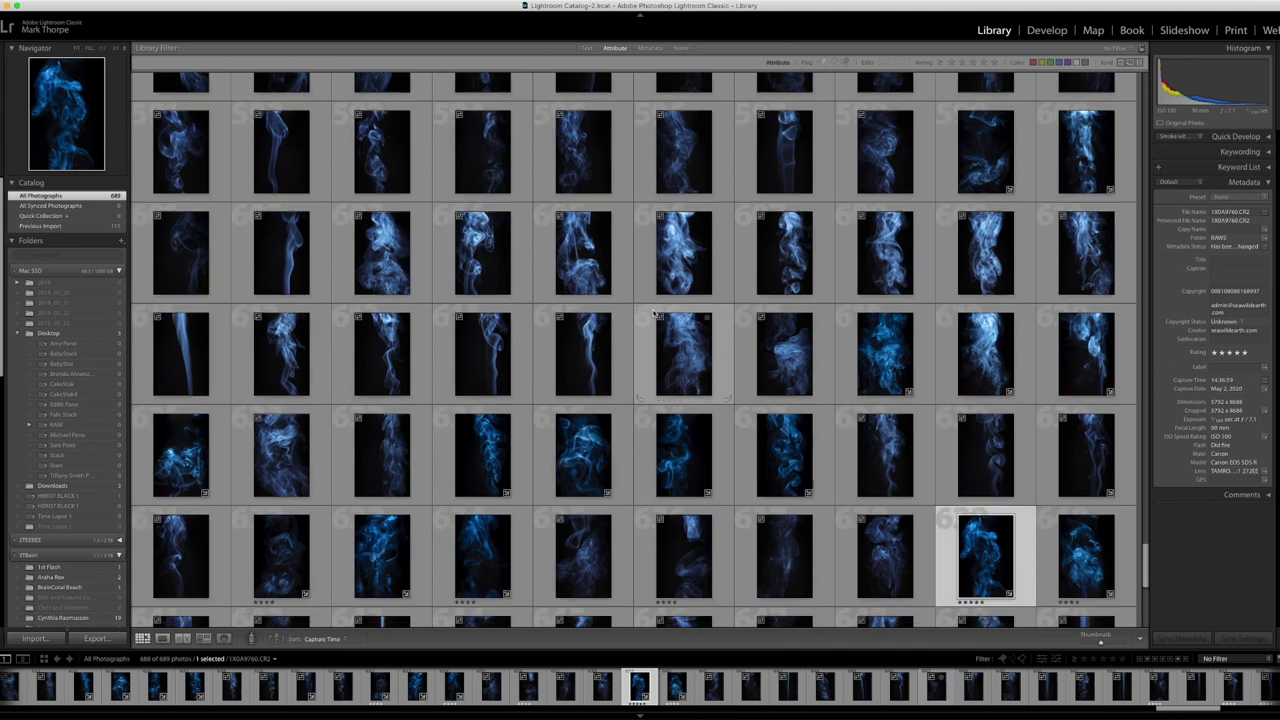
Examine the smoke photos one after another at full view to compare the shapes captured in the series.
{"action": "scroll", "coordinate": [652, 313], "scroll_direction": "down", "scroll_amount": 1}
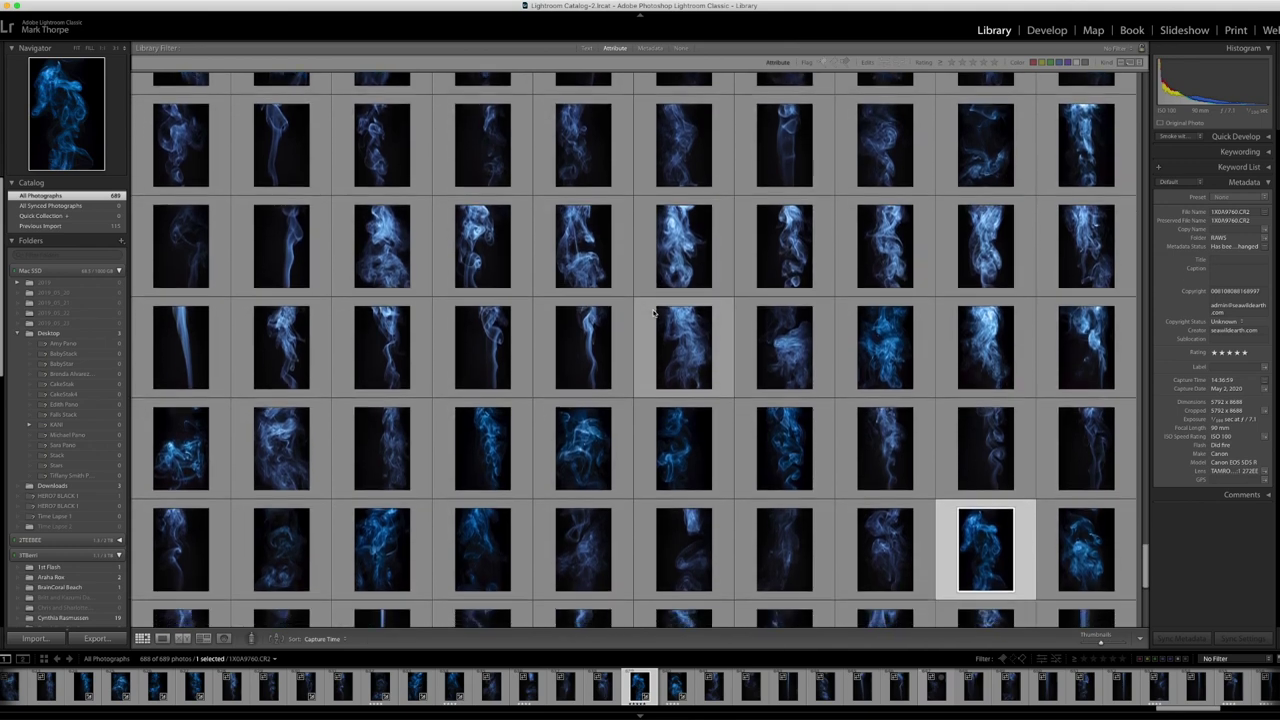
{"action": "double_click", "coordinate": [885, 247]}
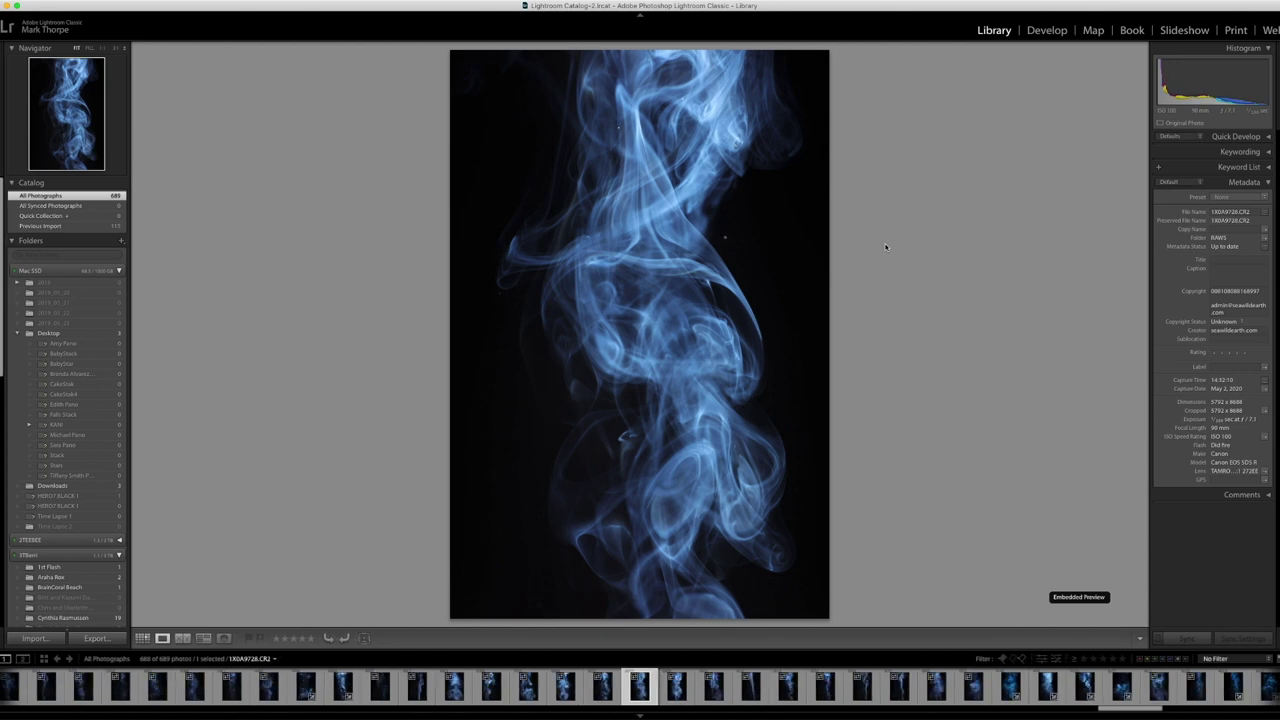
{"action": "key", "text": "Right"}
{"action": "key", "text": "Right"}
{"action": "key", "text": "Right"}
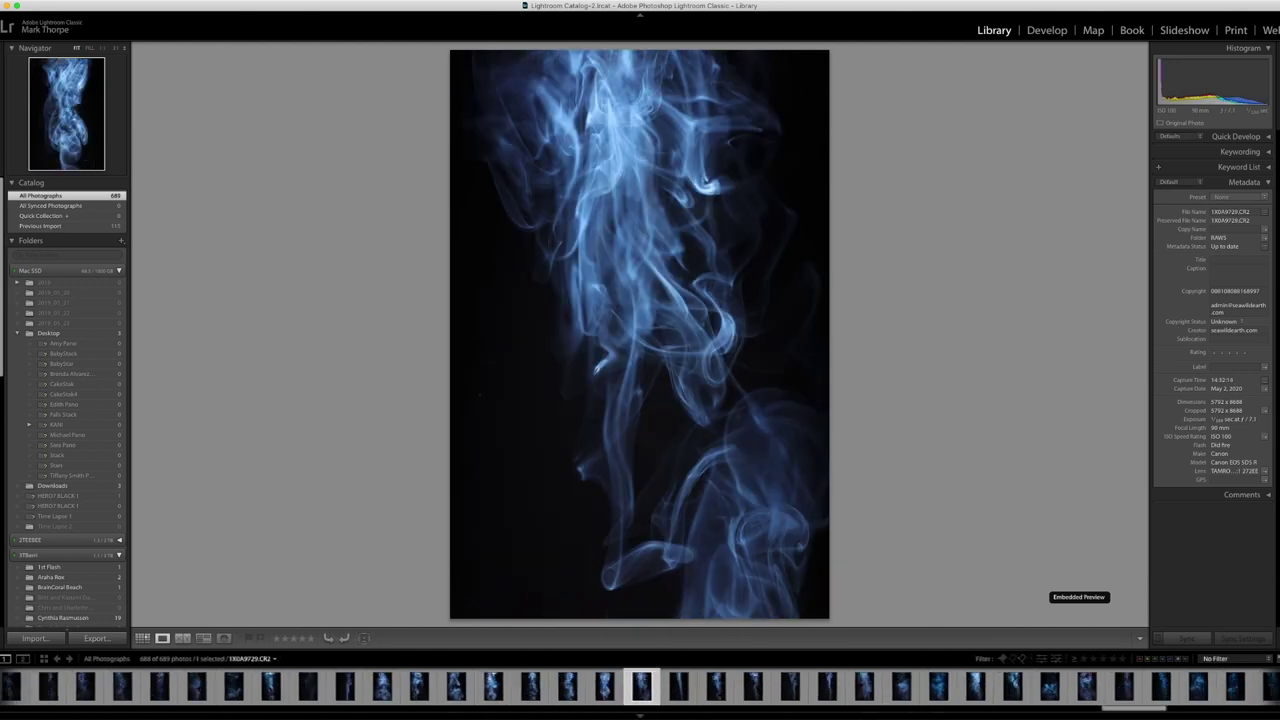
{"action": "key", "text": "Left"}
{"action": "key", "text": "Left"}
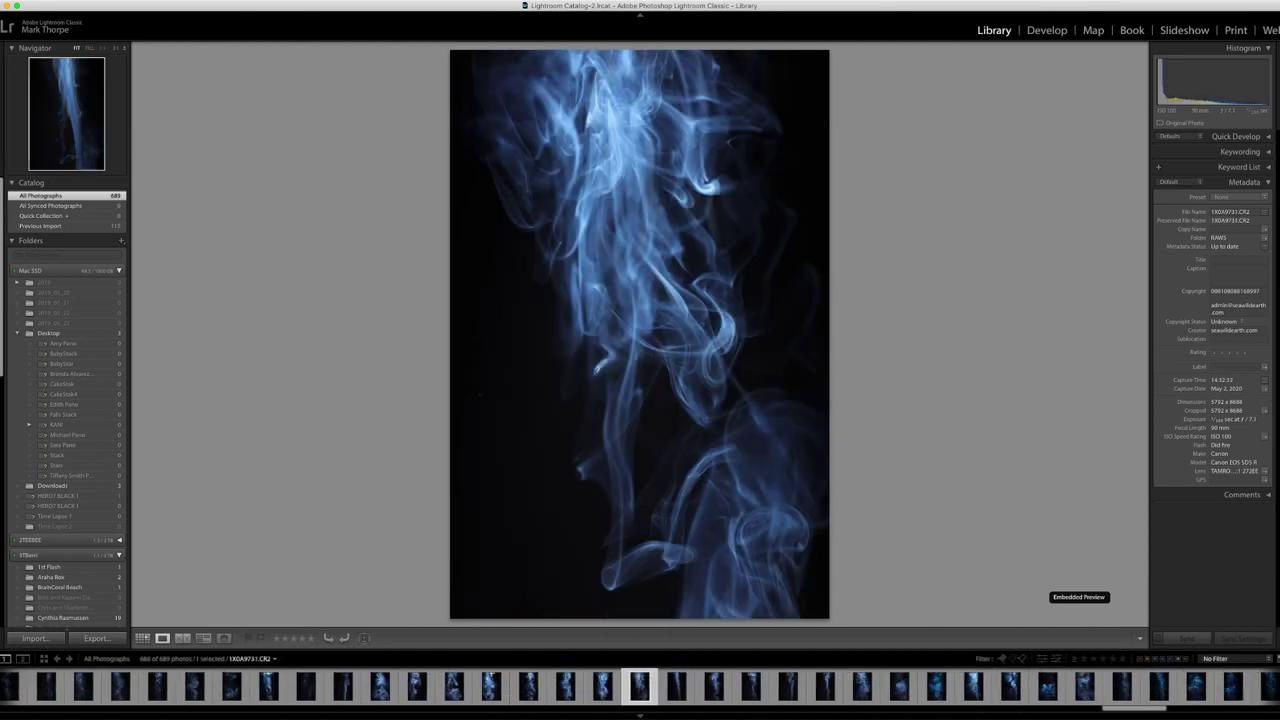
{"action": "key", "text": "Left"}
{"action": "key", "text": "Left"}
{"action": "key", "text": "Left"}
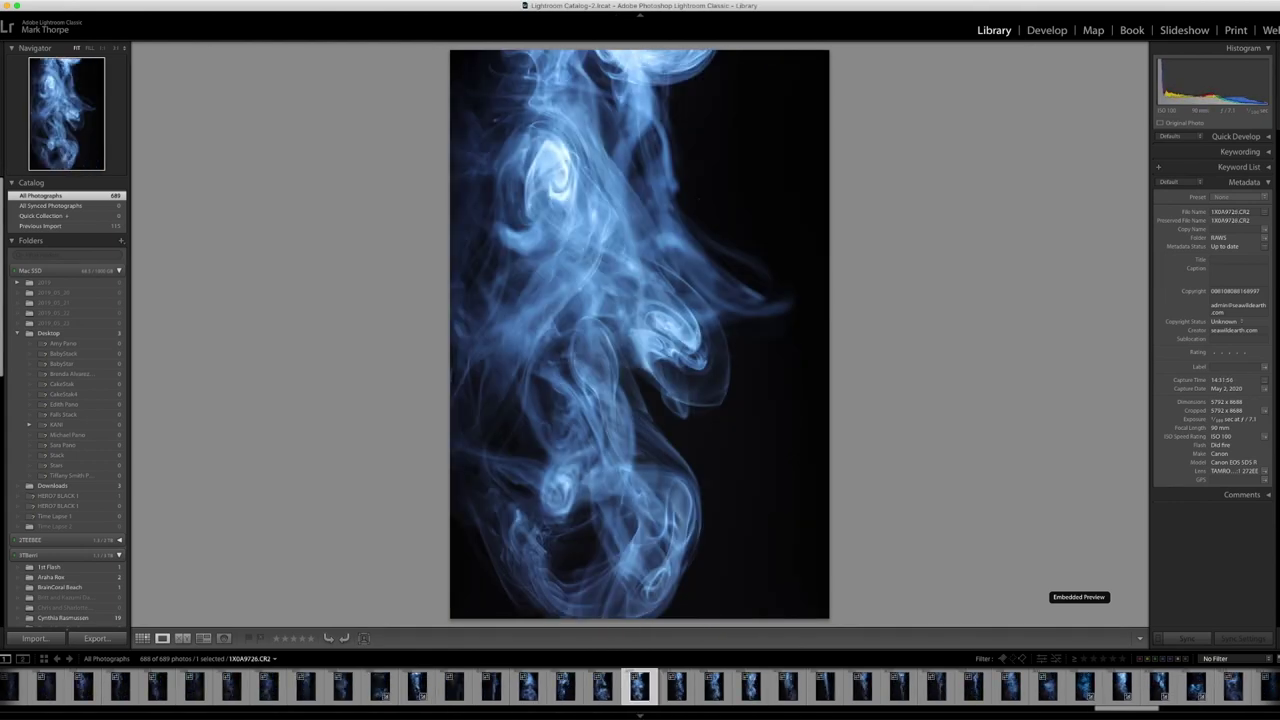
{"action": "key", "text": "Left"}
{"action": "key", "text": "Left"}
{"action": "key", "text": "Left"}
{"action": "key", "text": "Left"}
{"action": "key", "text": "Left"}
{"action": "key", "text": "Left"}
{"action": "key", "text": "Left"}
{"action": "key", "text": "Left"}
{"action": "key", "text": "Left"}
{"action": "key", "text": "Left"}
{"action": "key", "text": "Left"}
{"action": "key", "text": "Left"}
{"action": "key", "text": "Left"}
{"action": "key", "text": "Left"}
{"action": "key", "text": "Left"}
{"action": "key", "text": "Left"}
{"action": "key", "text": "Left"}
{"action": "key", "text": "Left"}
{"action": "key", "text": "Left"}
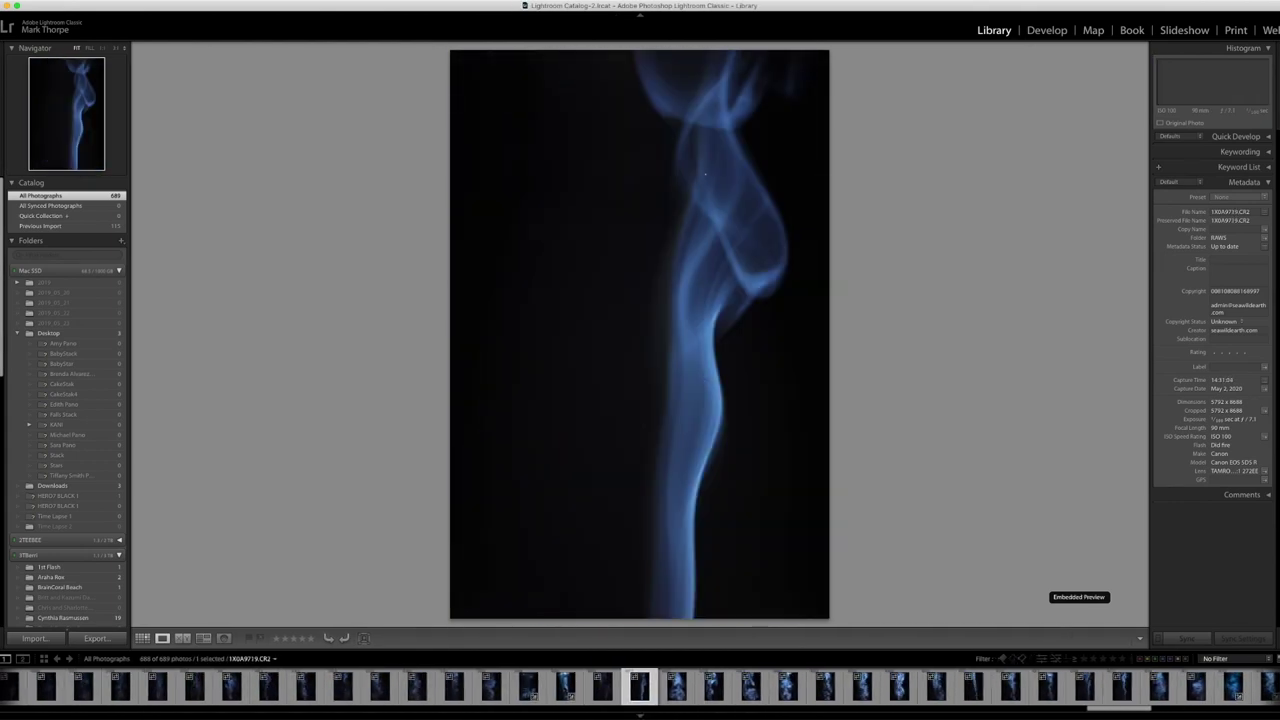
{"action": "key", "text": "Right"}
{"action": "key", "text": "Right"}
{"action": "key", "text": "Right"}
{"action": "key", "text": "Right"}
{"action": "key", "text": "Right"}
{"action": "key", "text": "Right"}
{"action": "key", "text": "Right"}
{"action": "key", "text": "Right"}
{"action": "key", "text": "Right"}
{"action": "key", "text": "Right"}
{"action": "key", "text": "Right"}
{"action": "key", "text": "Right"}
{"action": "key", "text": "Right"}
{"action": "key", "text": "Right"}
{"action": "key", "text": "Right"}
{"action": "key", "text": "Right"}
{"action": "key", "text": "Right"}
{"action": "key", "text": "Right"}
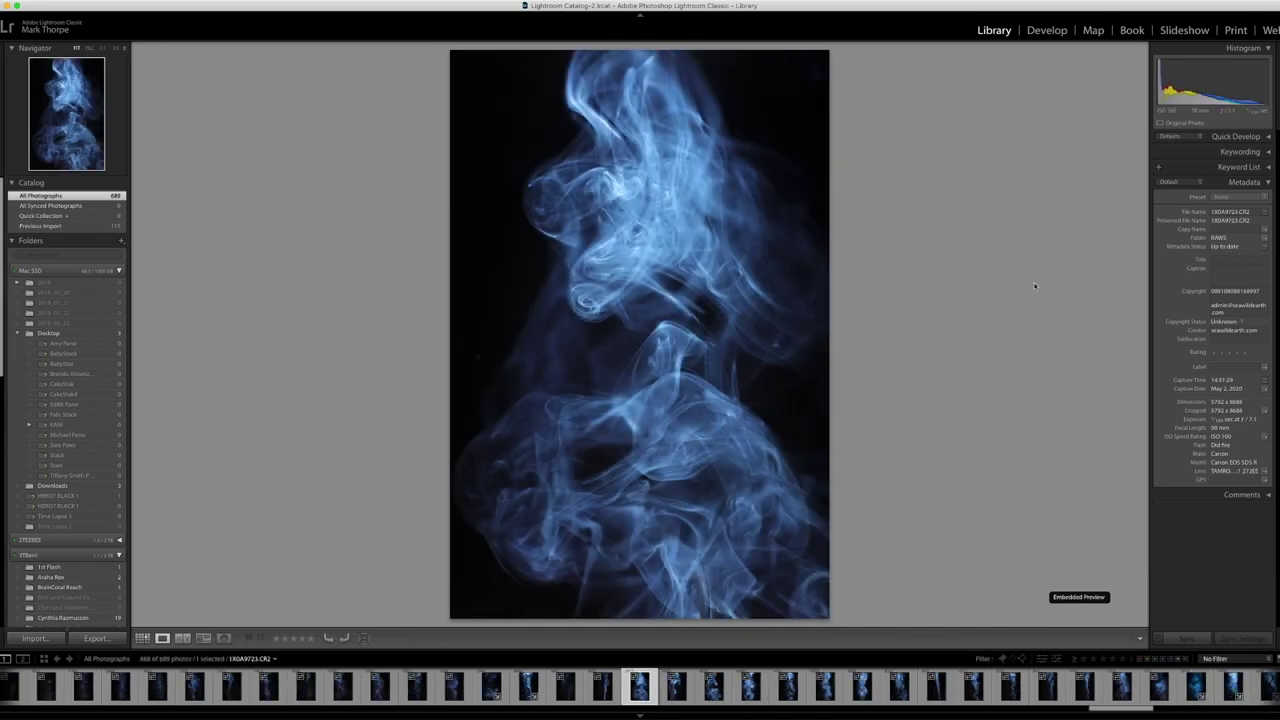
Return to the thumbnail grid and filter the photos to those rated four stars or higher.
{"action": "key", "text": "g"}
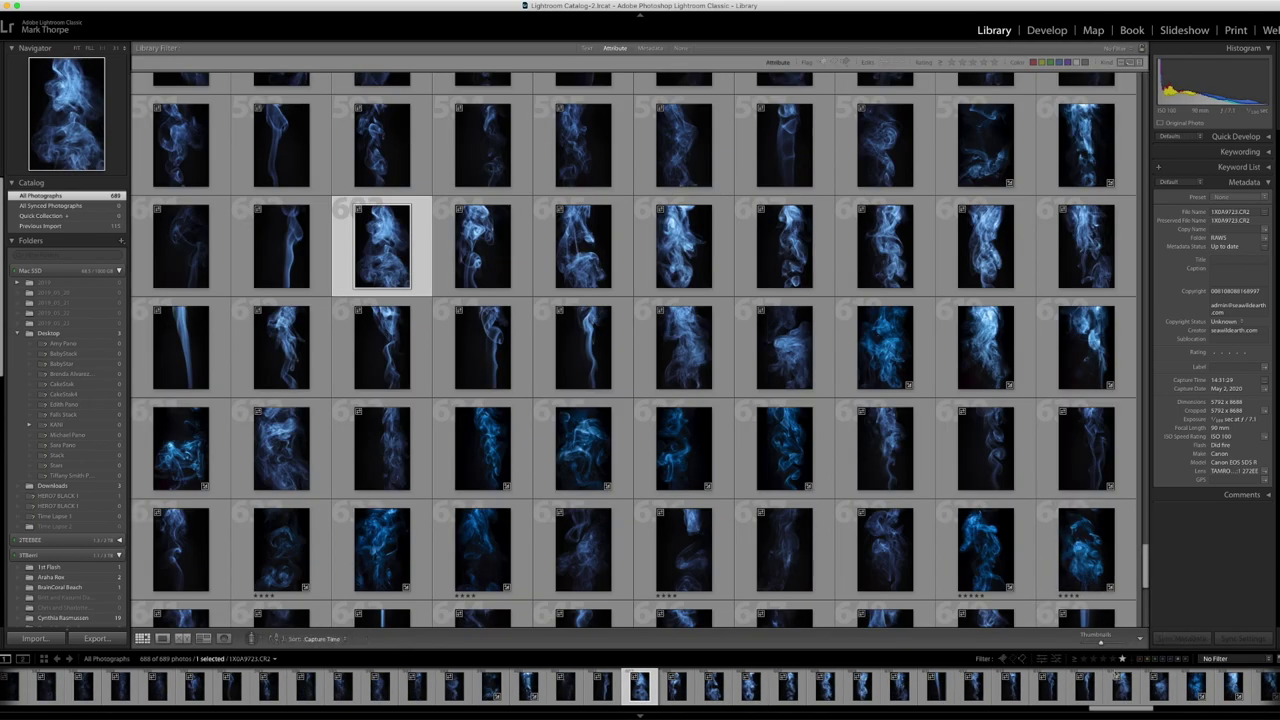
{"action": "left_click", "coordinate": [1112, 659]}
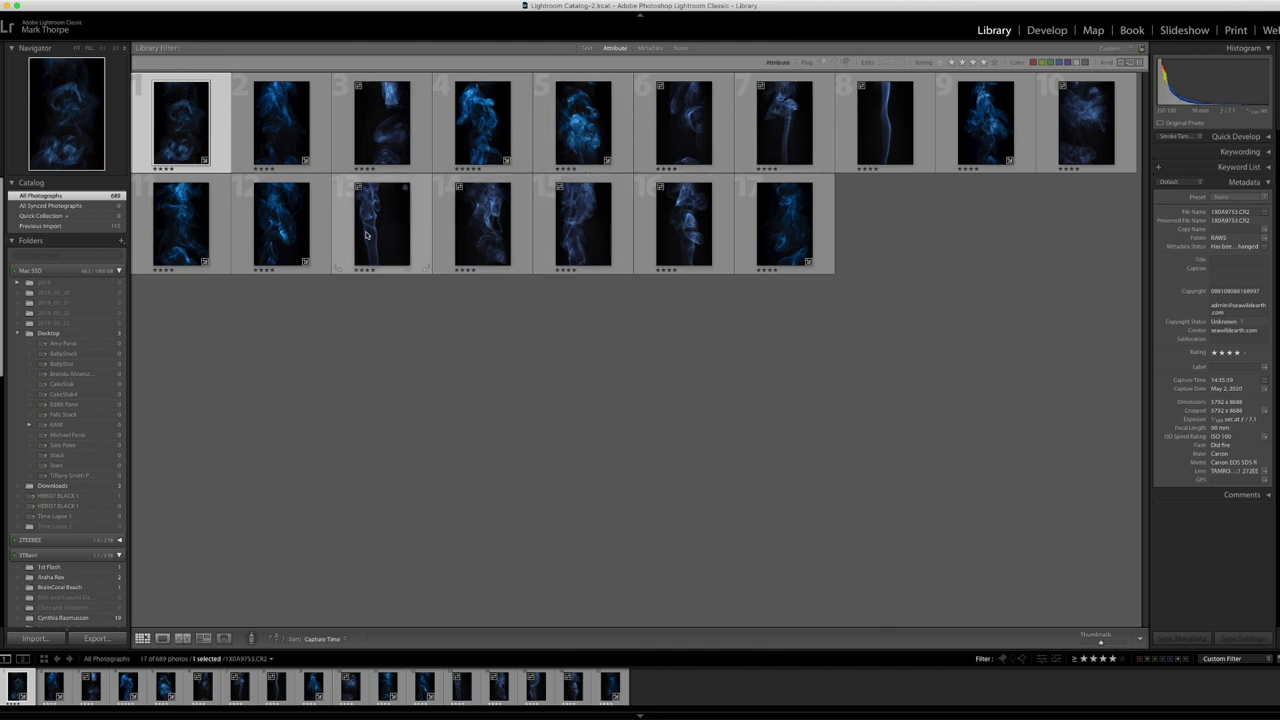
Open the edited blue smoke photo 1X0A9793.CR2 at full view and compare it with the unedited photo that follows.
{"action": "double_click", "coordinate": [275, 228]}
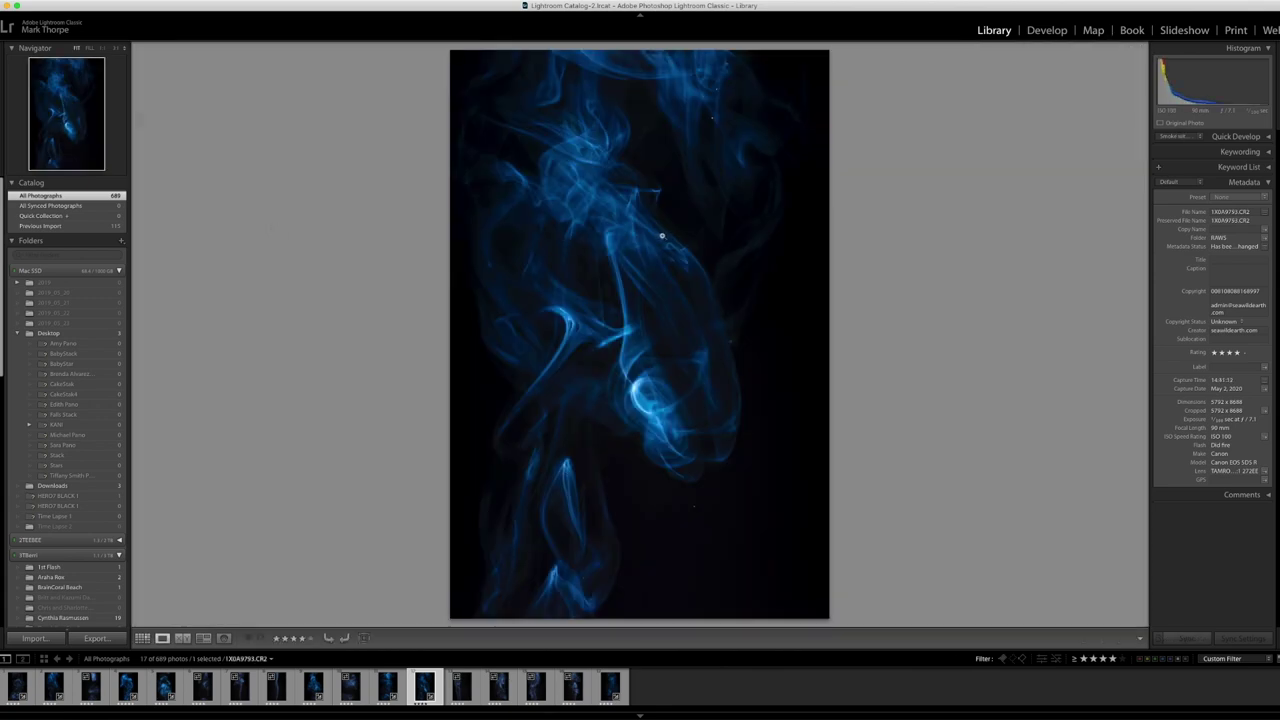
{"action": "key", "text": "Right"}
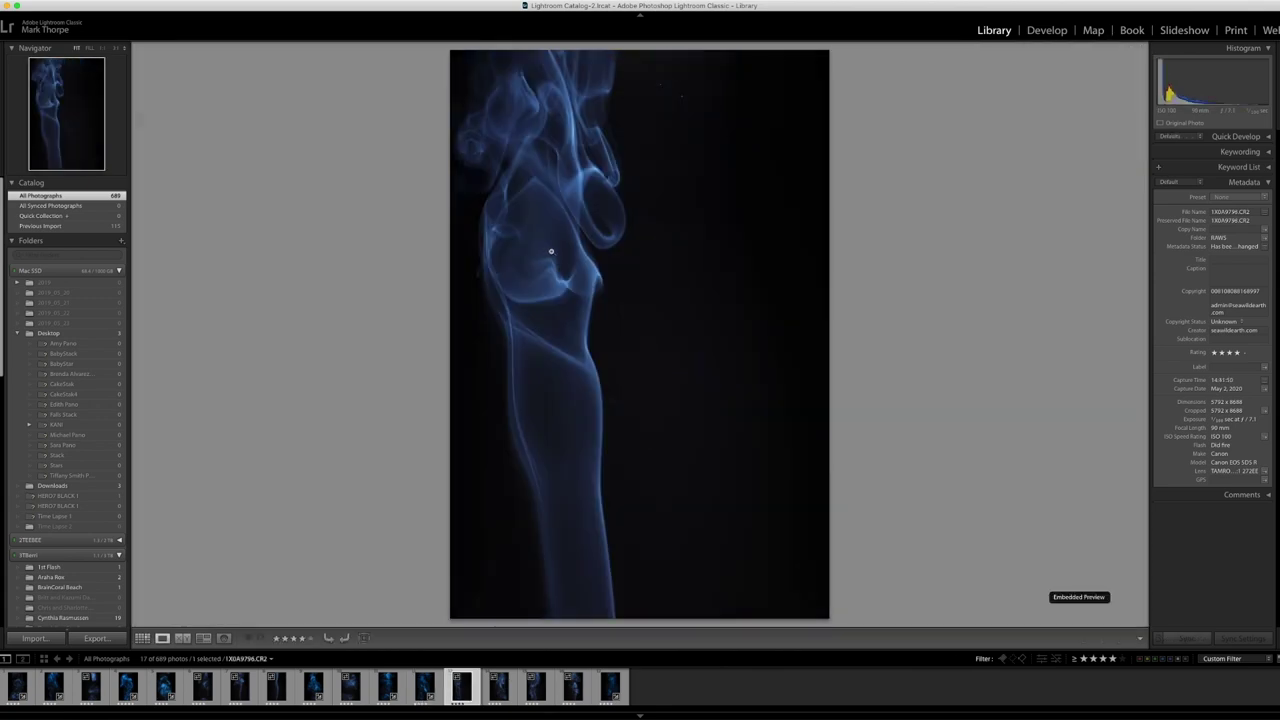
{"action": "key", "text": "Left"}
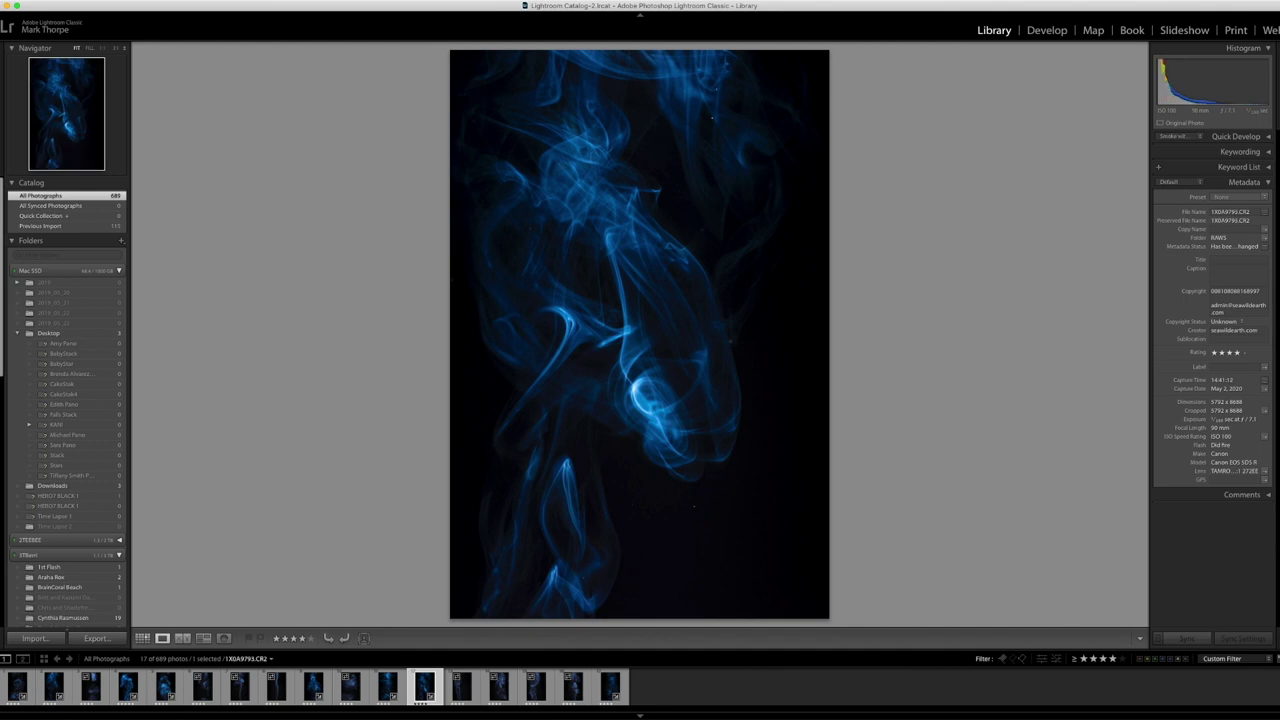
{"action": "key", "text": "Right"}
{"action": "key", "text": "Left"}
{"action": "key", "text": "Right"}
{"action": "key", "text": "Left"}
Open photo 1X0A9793.CR2 for developing and review the settings offered for a new develop preset without creating one.
{"action": "left_click", "coordinate": [1046, 31]}
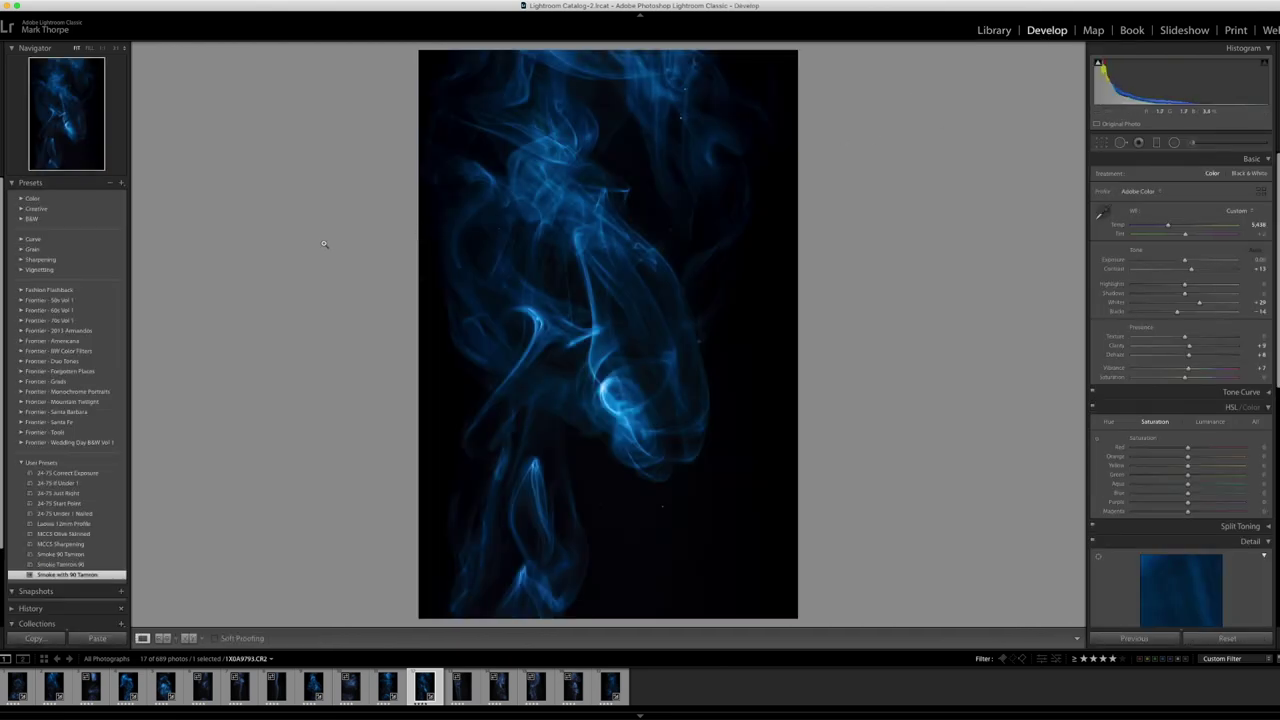
{"action": "left_click", "coordinate": [152, 0]}
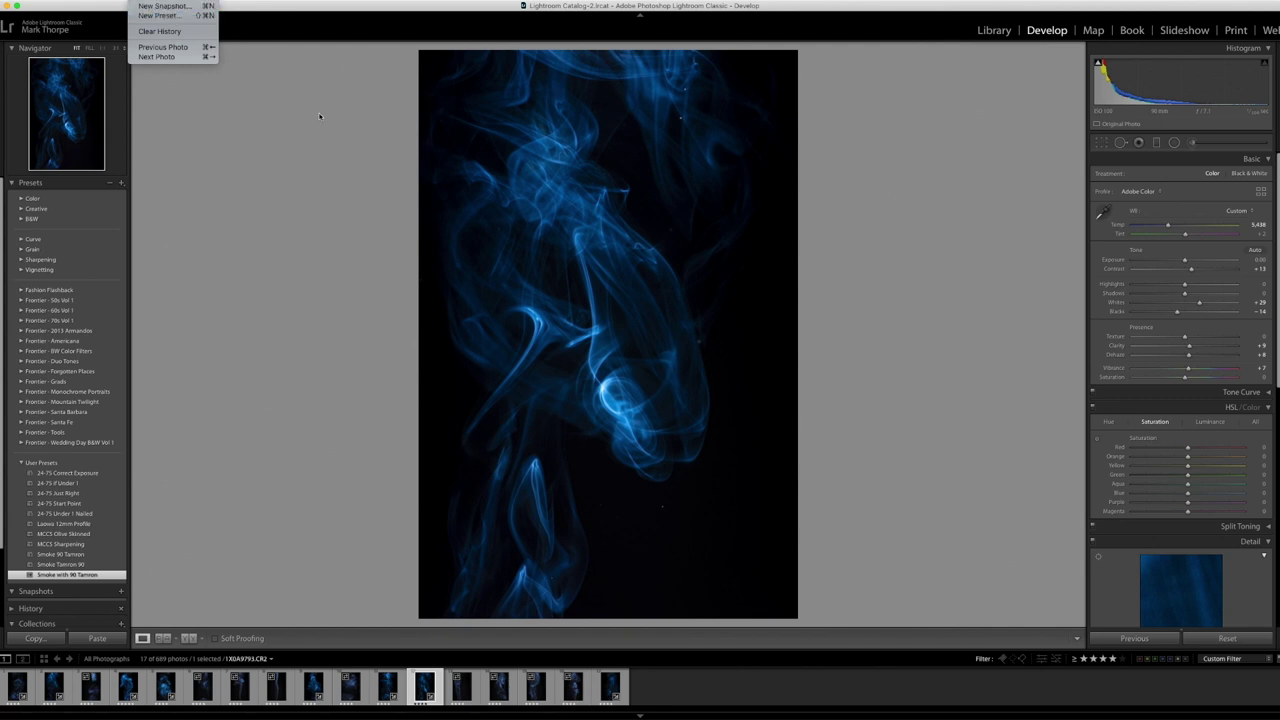
{"action": "left_click", "coordinate": [158, 15]}
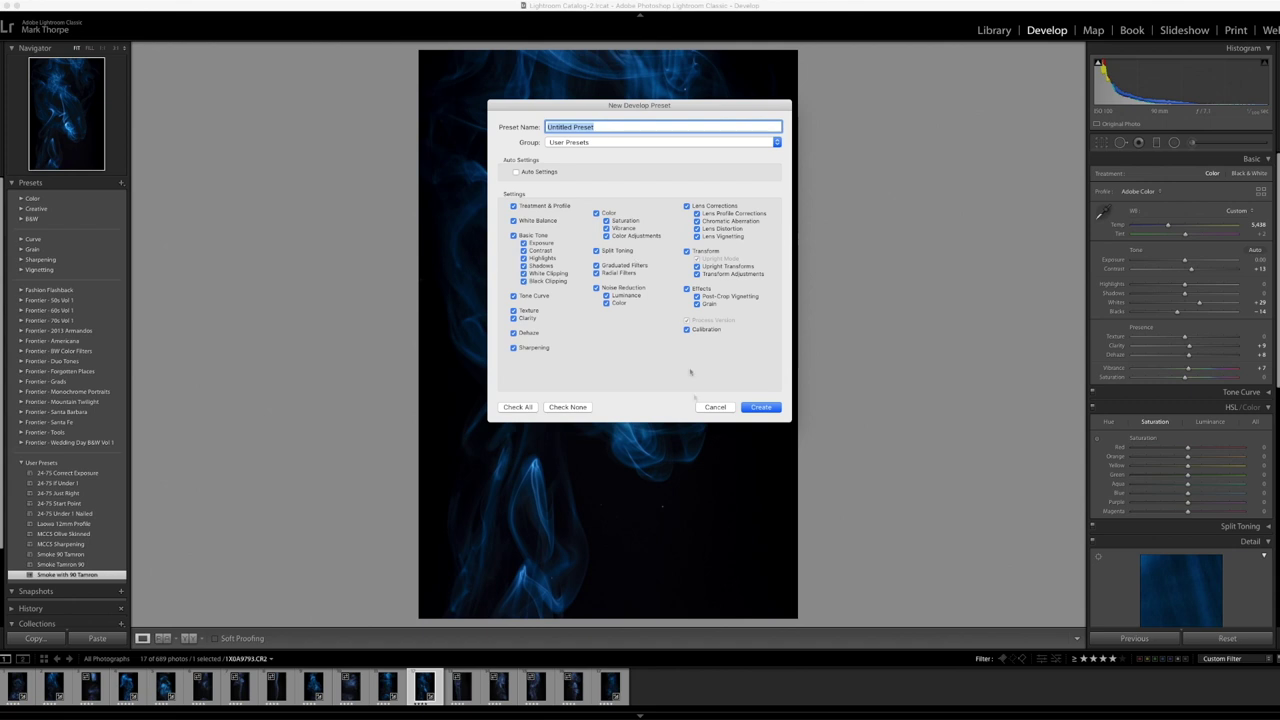
{"action": "left_click", "coordinate": [714, 407]}
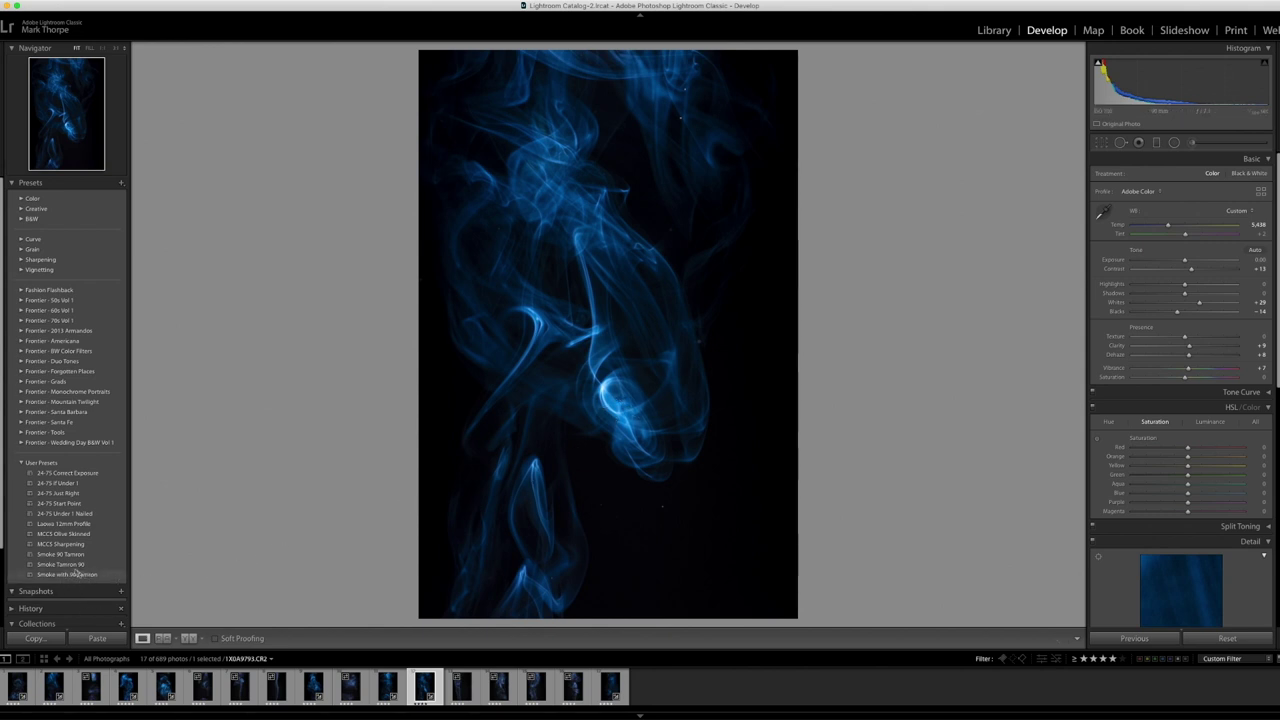
Apply the "Smoke with 90 Tamron" user preset to the unedited photo 1X0A9796.CR2.
{"action": "left_click", "coordinate": [66, 555]}
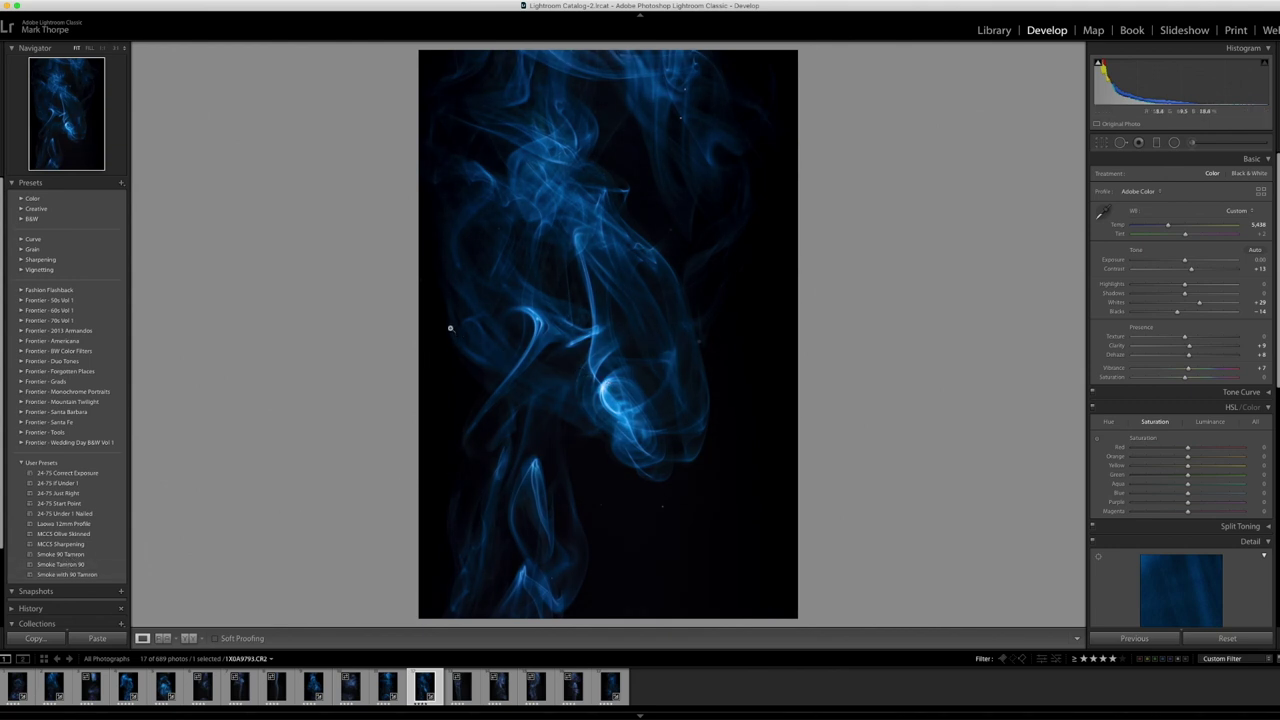
{"action": "key", "text": "Right"}
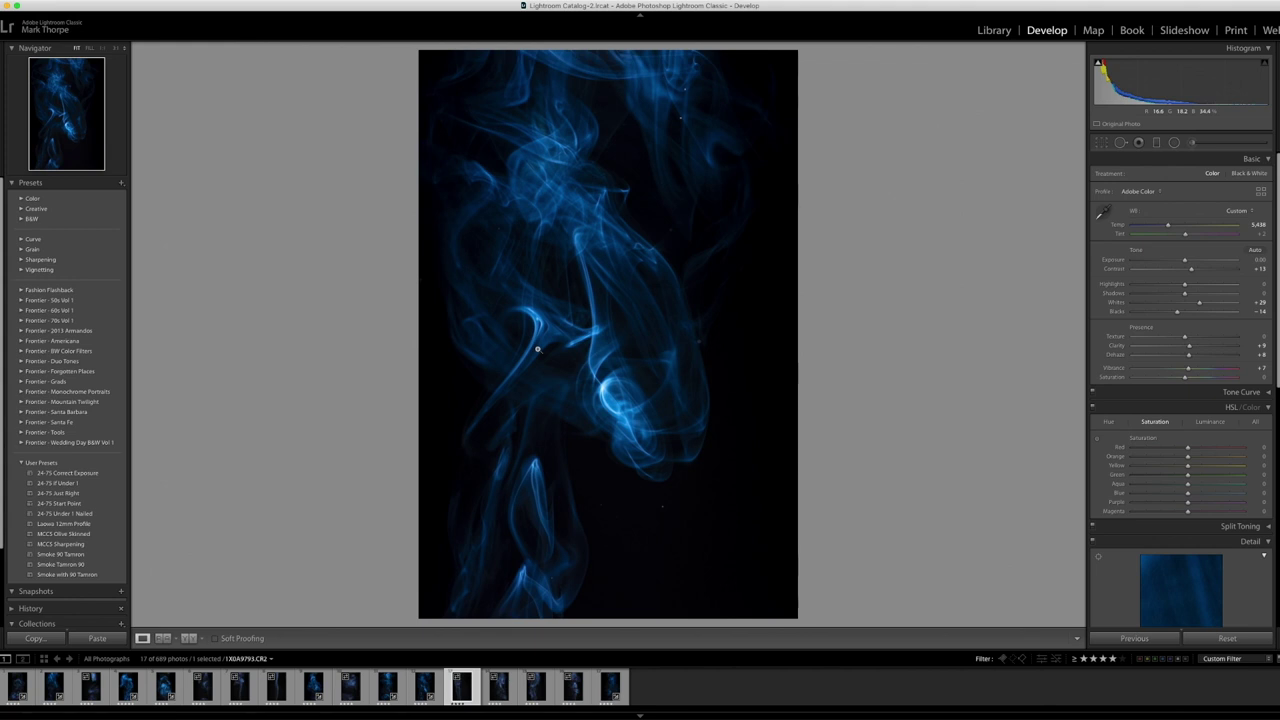
{"action": "key", "text": "Right"}
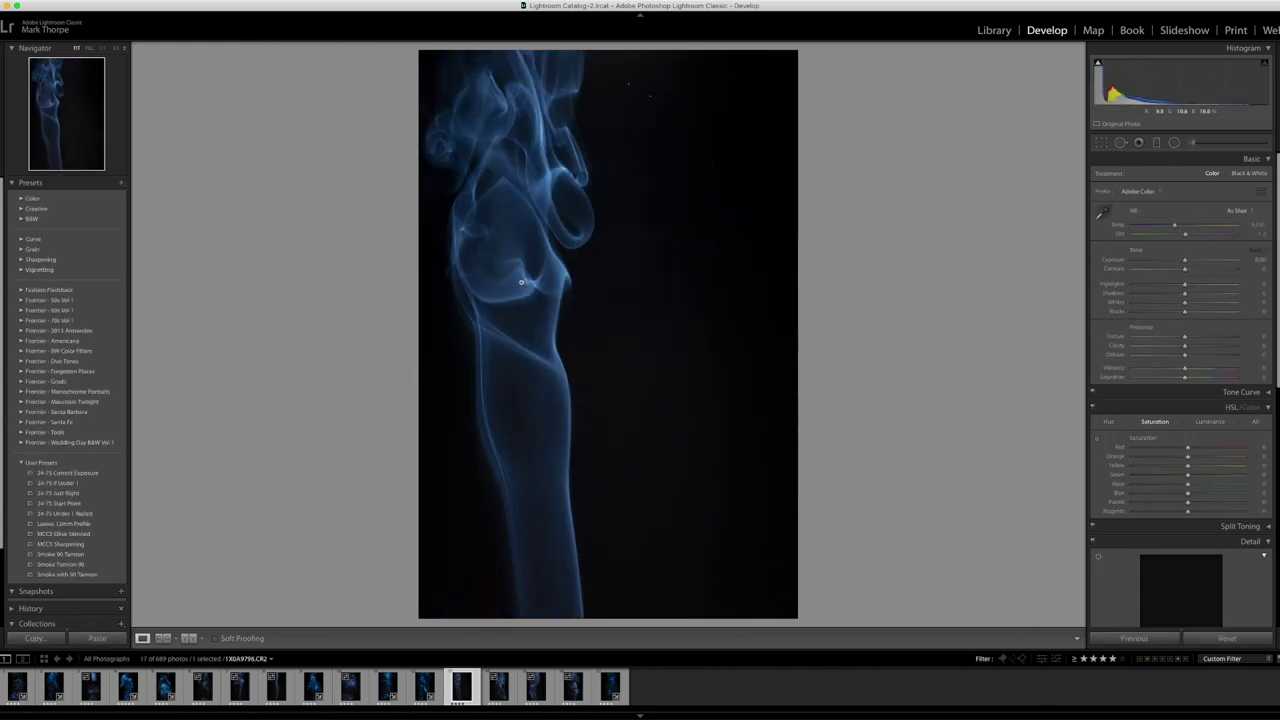
{"action": "left_click", "coordinate": [85, 575]}
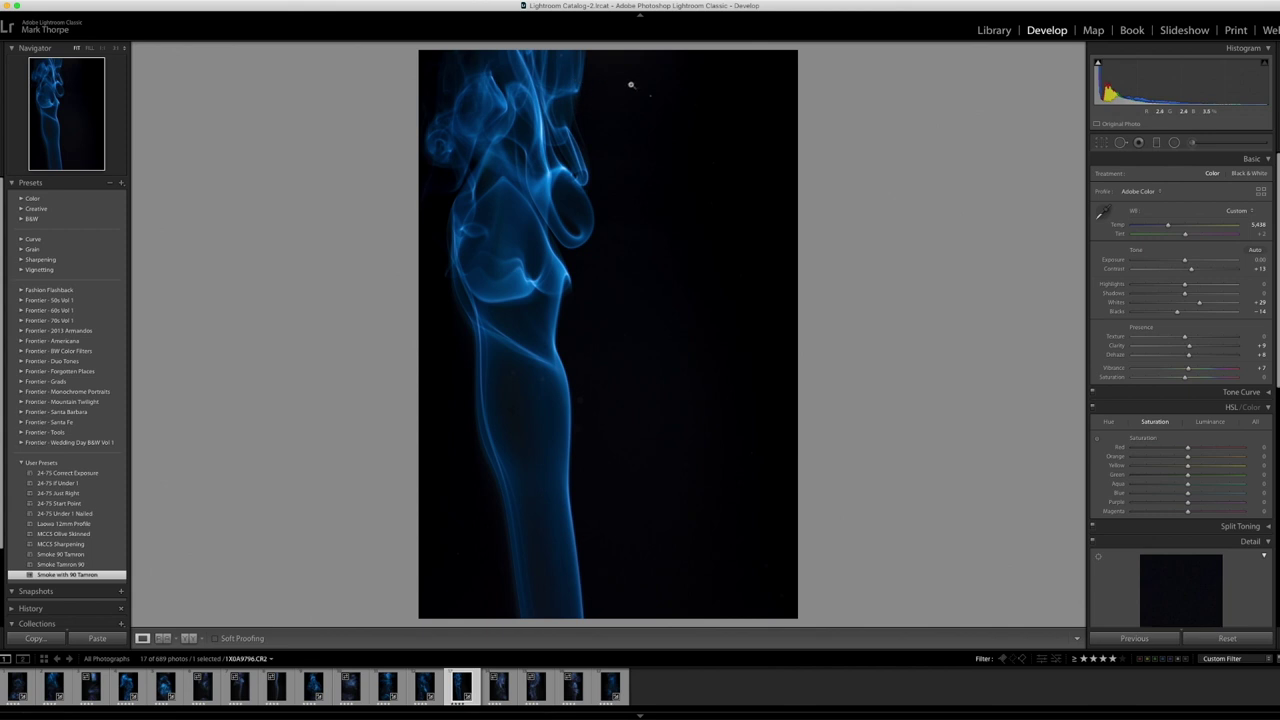
Heal seven dust spots in the black background beside the upper smoke with the Spot Removal tool, using a smaller brush for the tiny ones.
{"action": "left_click_drag", "start_coordinate": [629, 85], "coordinate": [637, 163]}
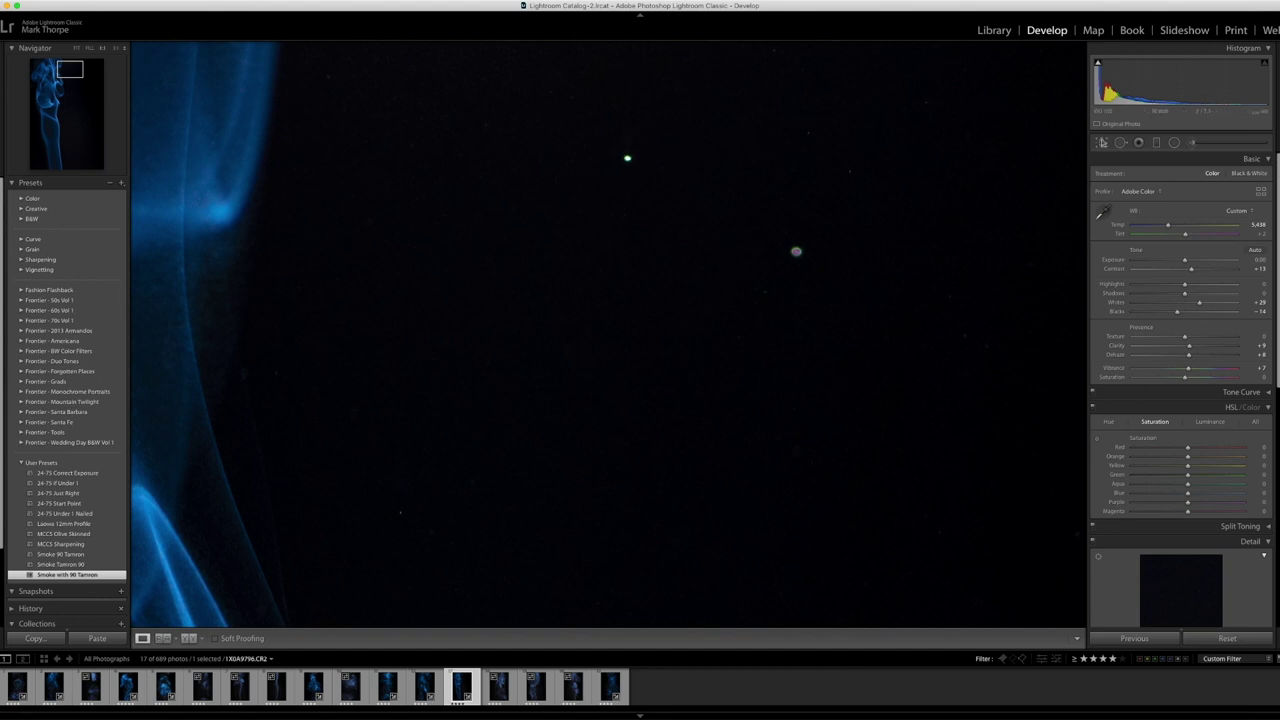
{"action": "left_click", "coordinate": [1120, 142]}
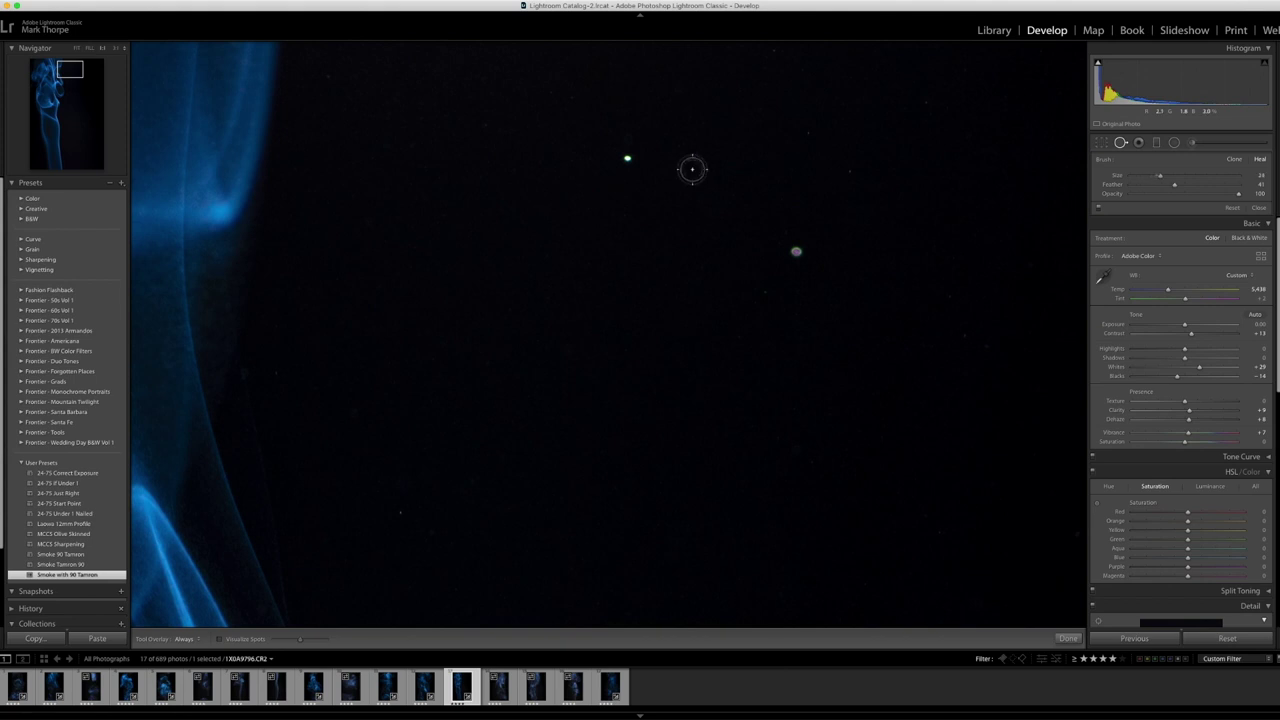
{"action": "left_click", "coordinate": [627, 157]}
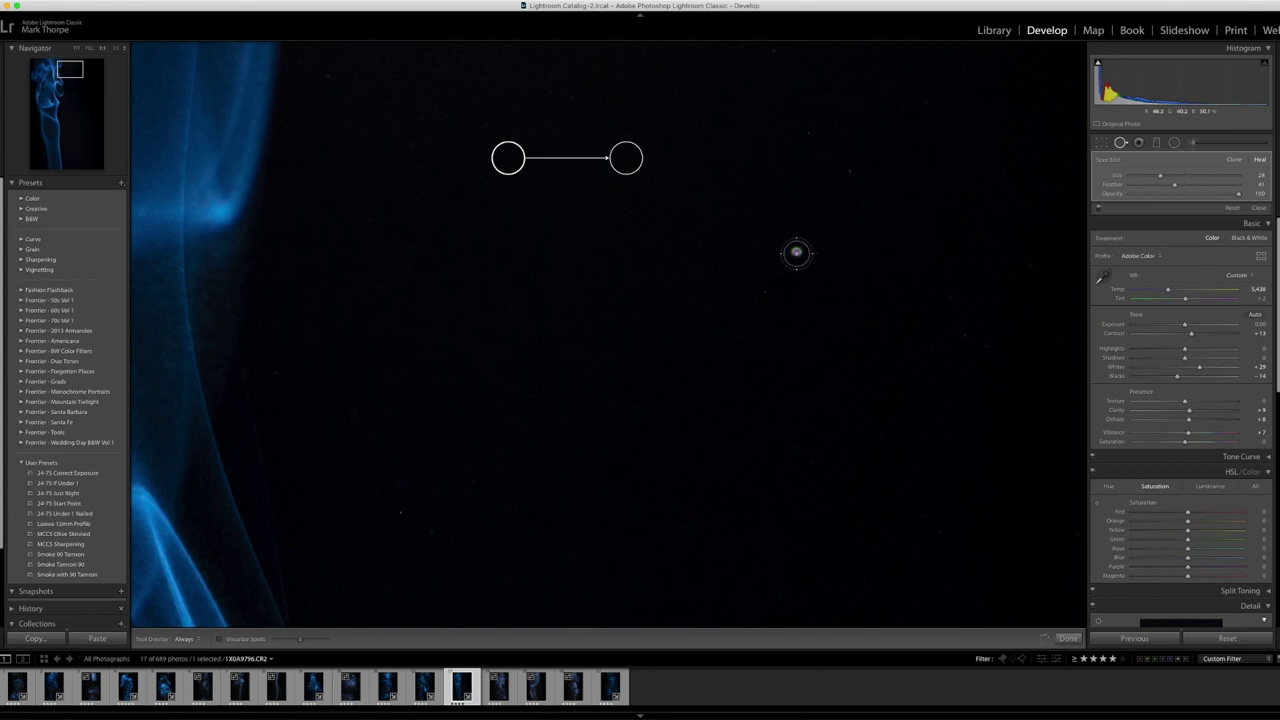
{"action": "left_click", "coordinate": [797, 251]}
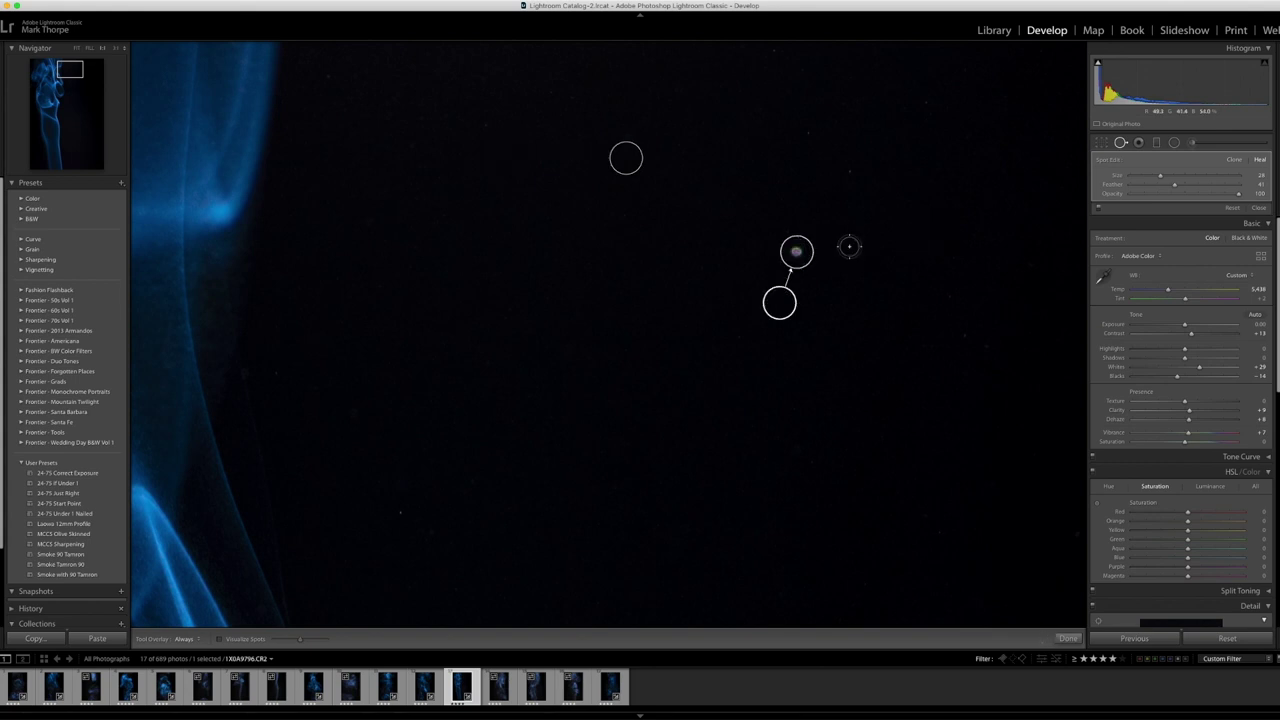
{"action": "left_click", "coordinate": [848, 168]}
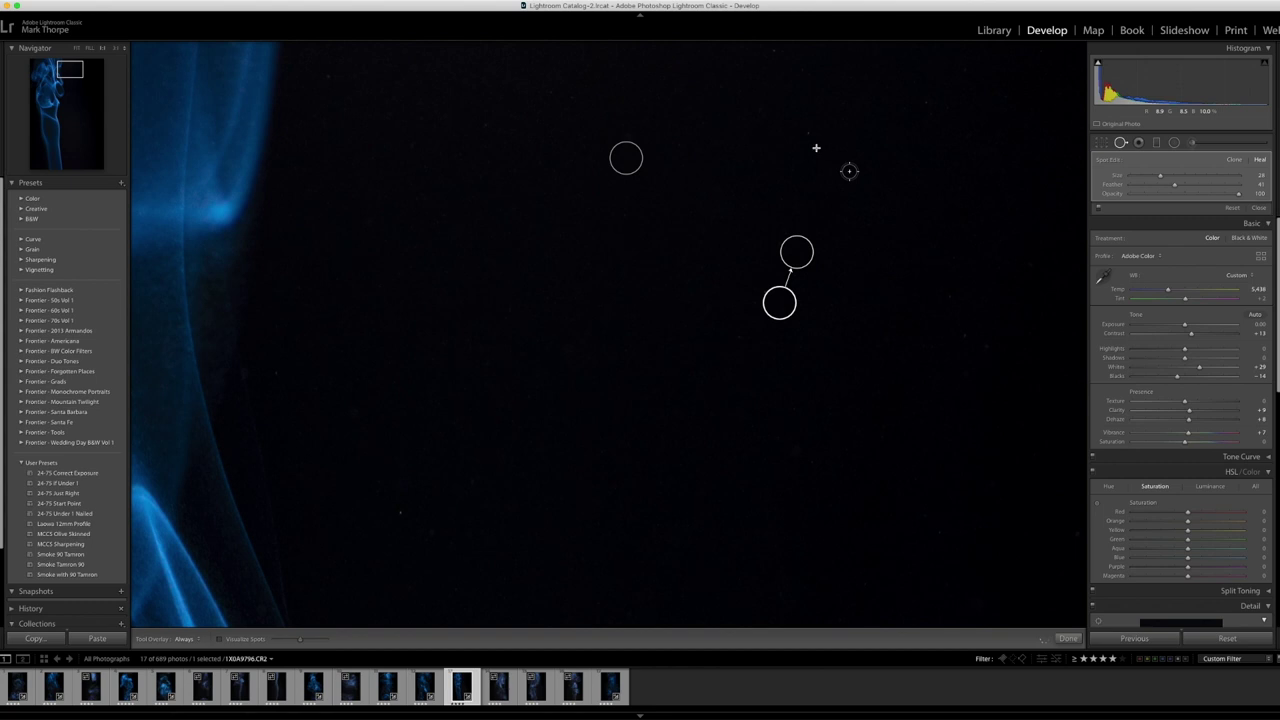
{"action": "left_click", "coordinate": [808, 134]}
{"action": "left_click", "coordinate": [927, 102]}
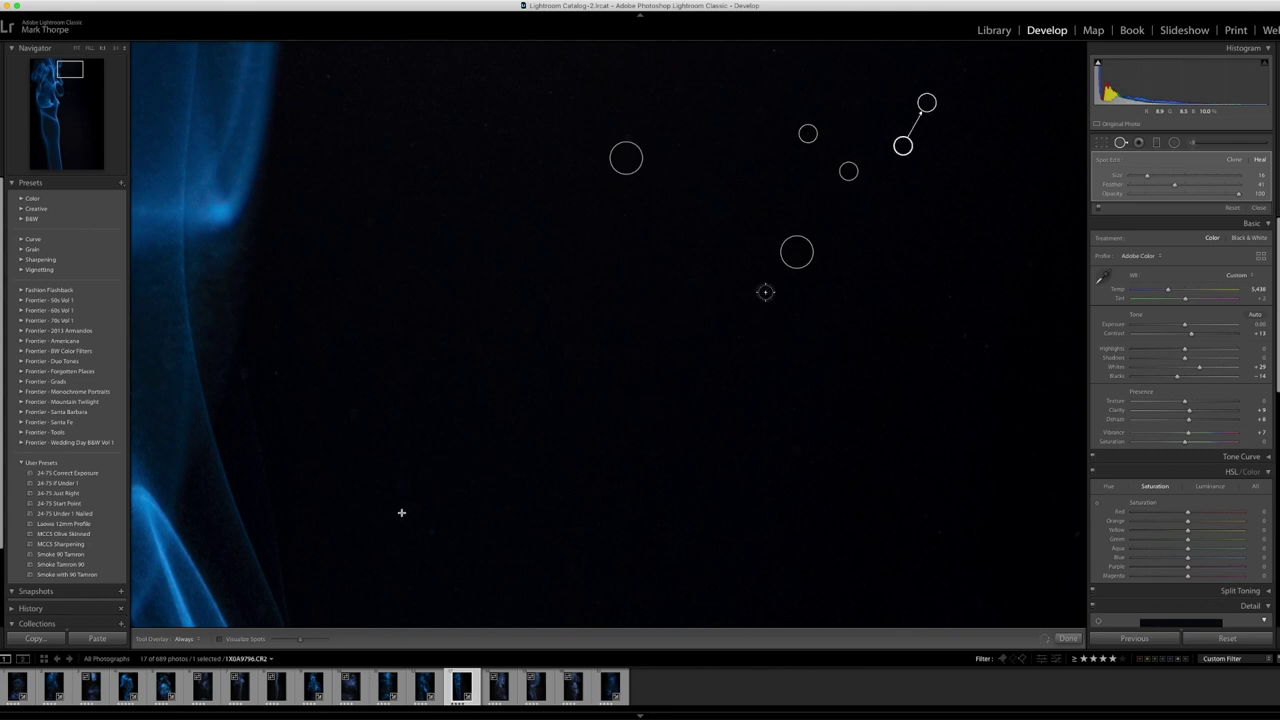
{"action": "left_click", "coordinate": [765, 292]}
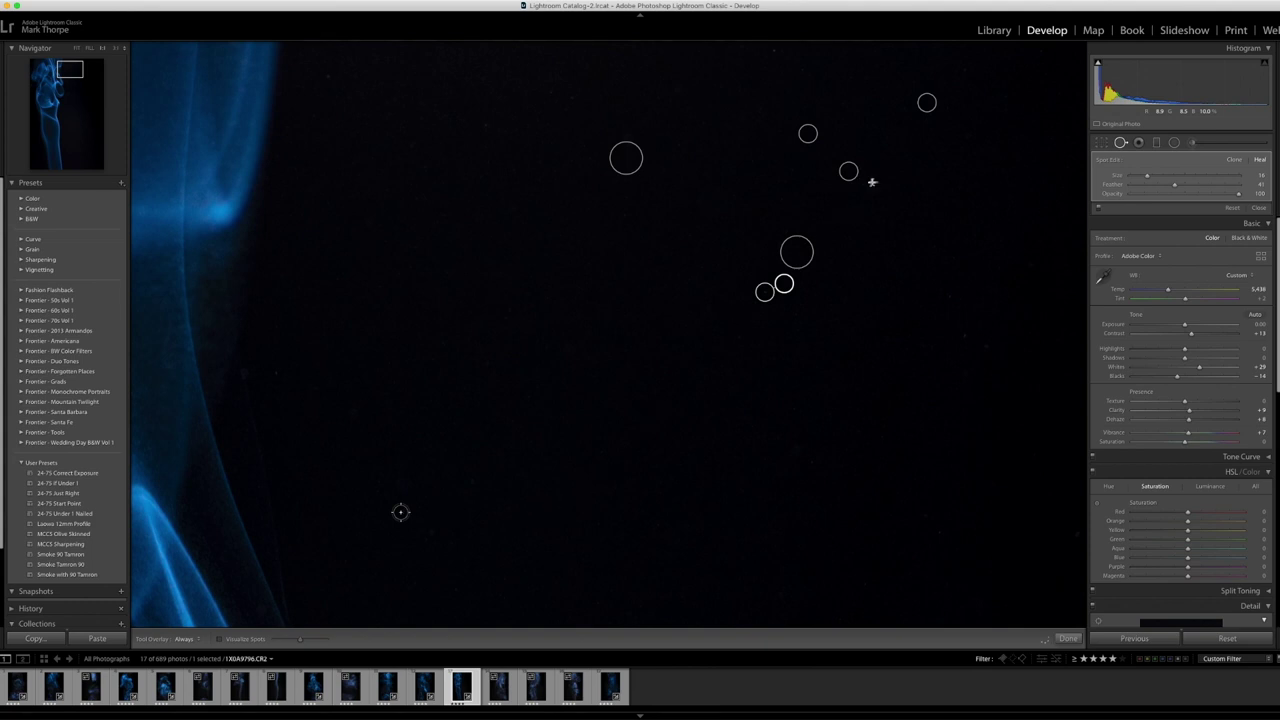
{"action": "left_click", "coordinate": [400, 512]}
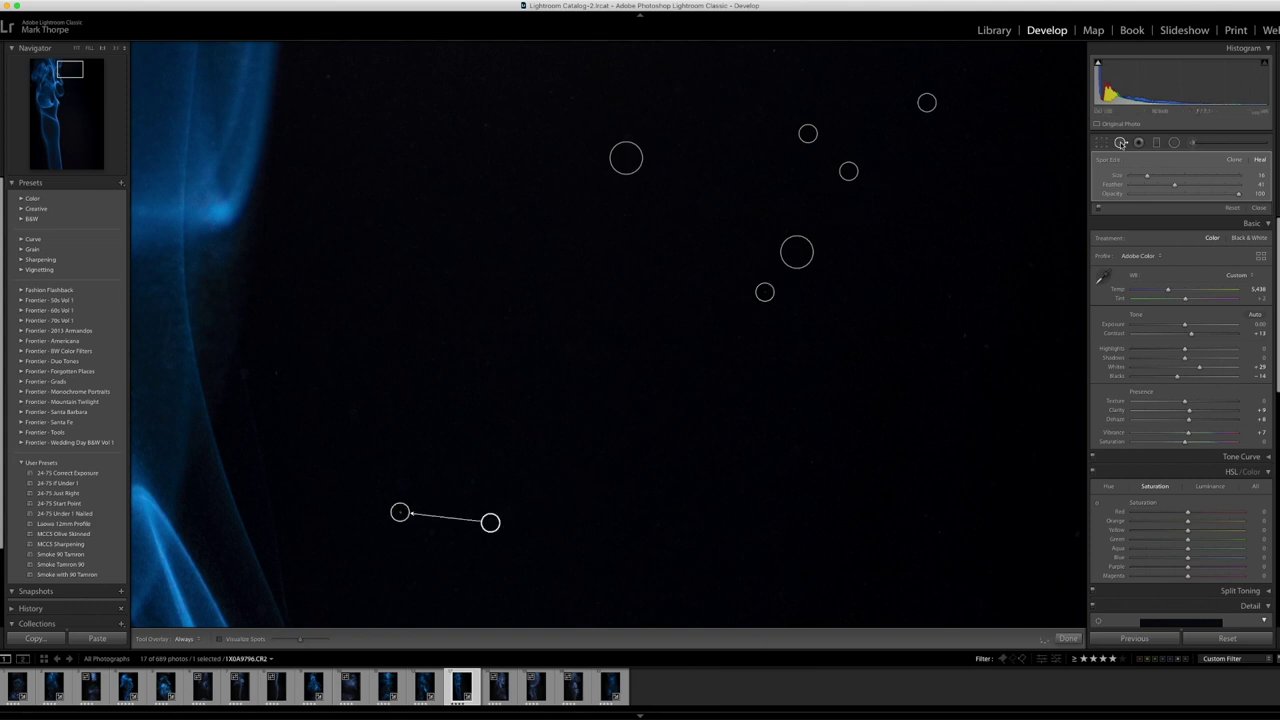
{"action": "key", "text": "q"}
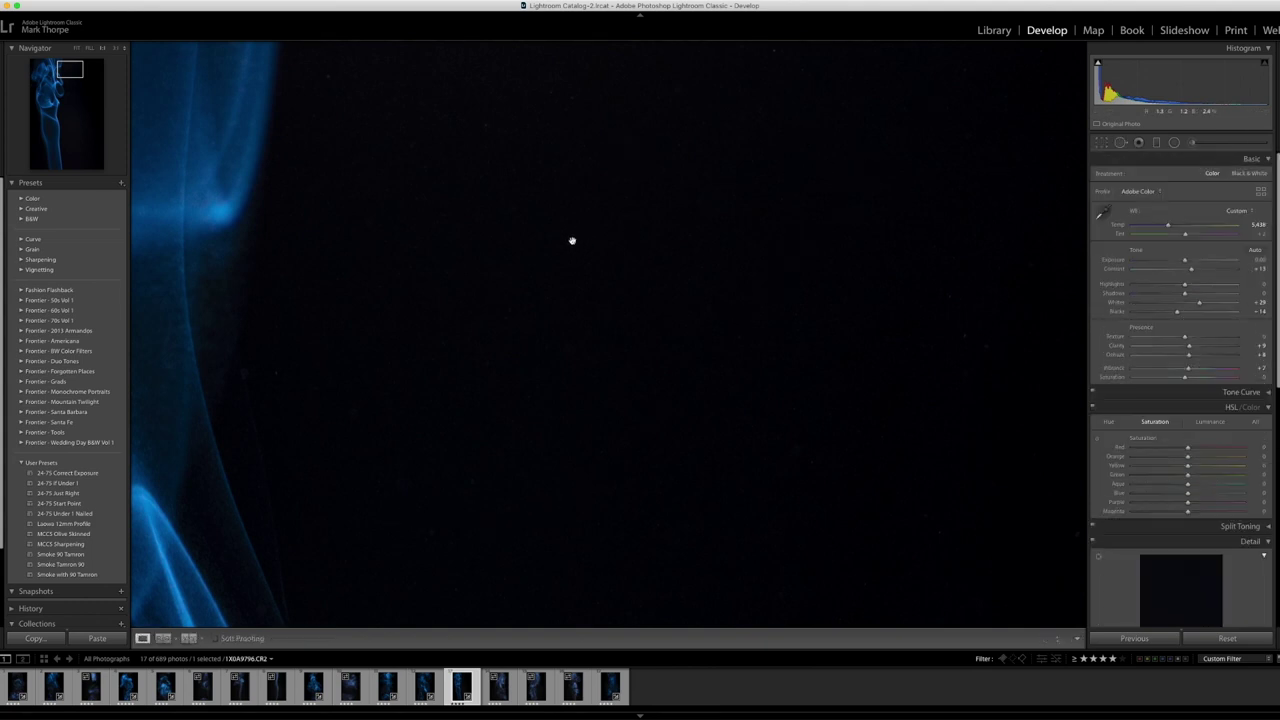
{"action": "left_click", "coordinate": [572, 240]}
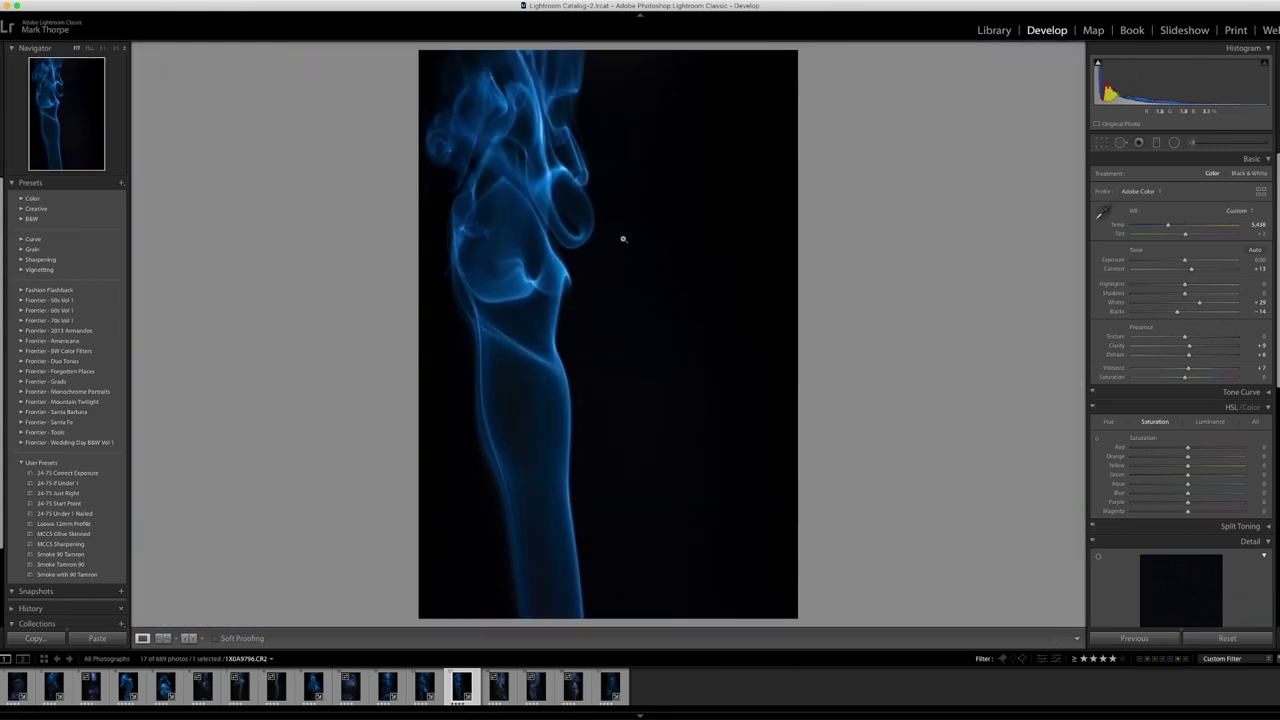
Apply the "Smoke with 90 Tamron" user preset to photo 1X0A9801.CR2.
{"action": "key", "text": "Left"}
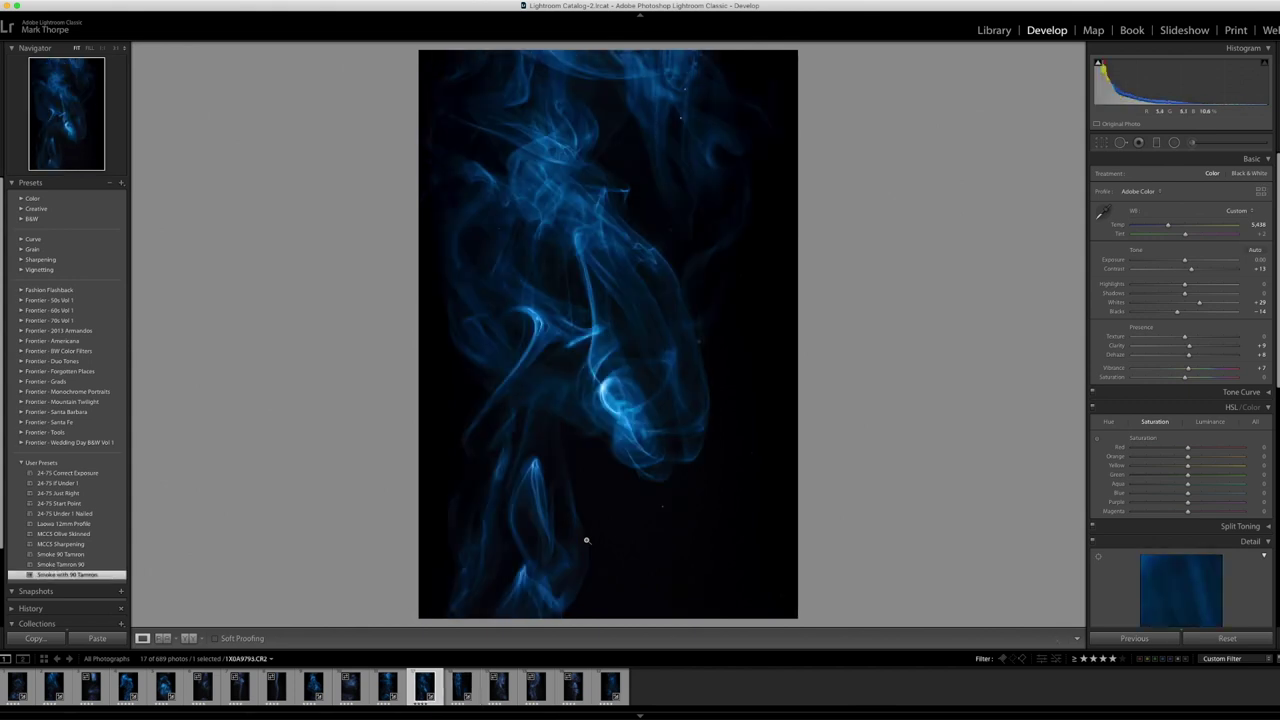
{"action": "key", "text": "Right"}
{"action": "key", "text": "Right"}
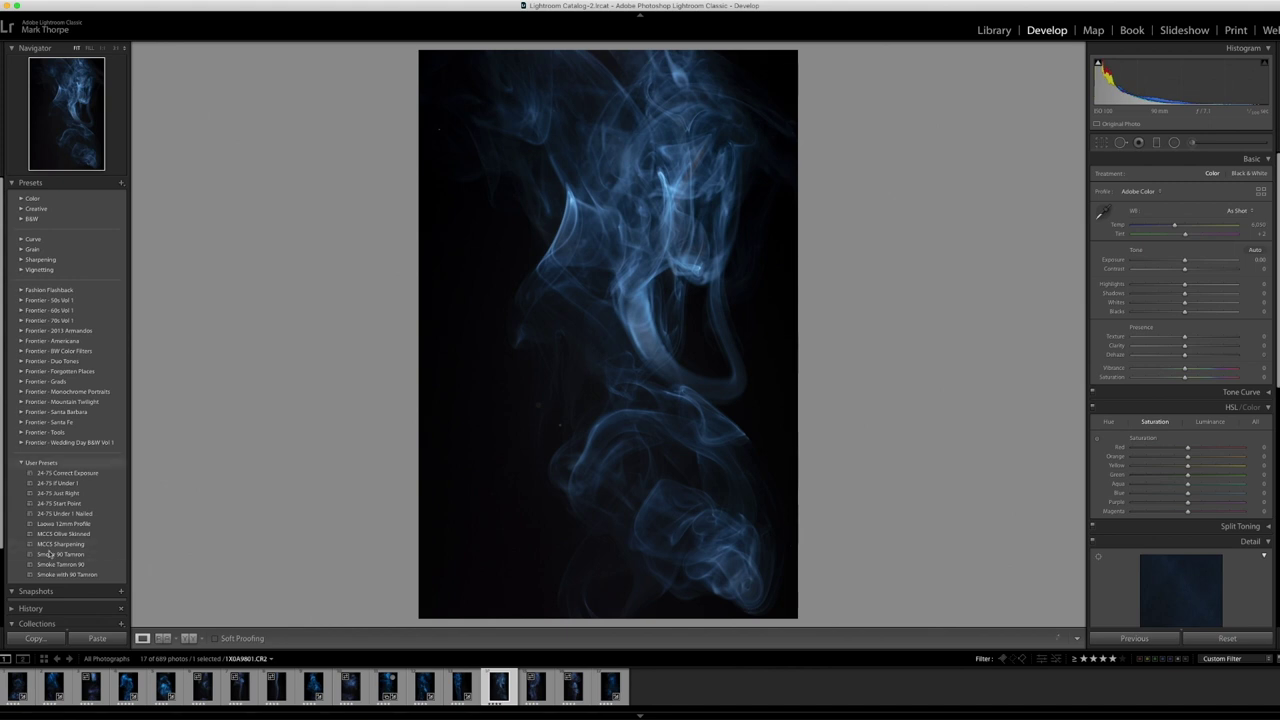
{"action": "left_click", "coordinate": [75, 576]}
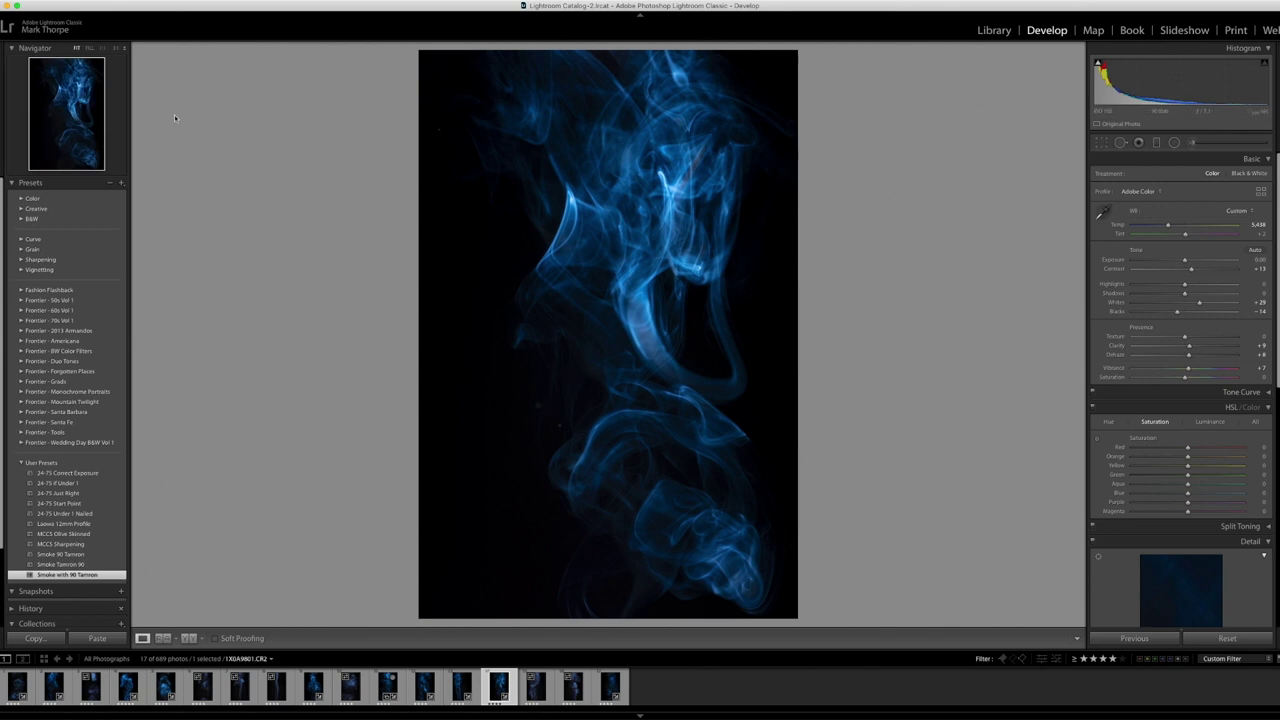
Send photo 1X0A9801.CR2 to Adobe Photoshop CC 2019 for editing.
{"action": "right_click", "coordinate": [166, 8]}
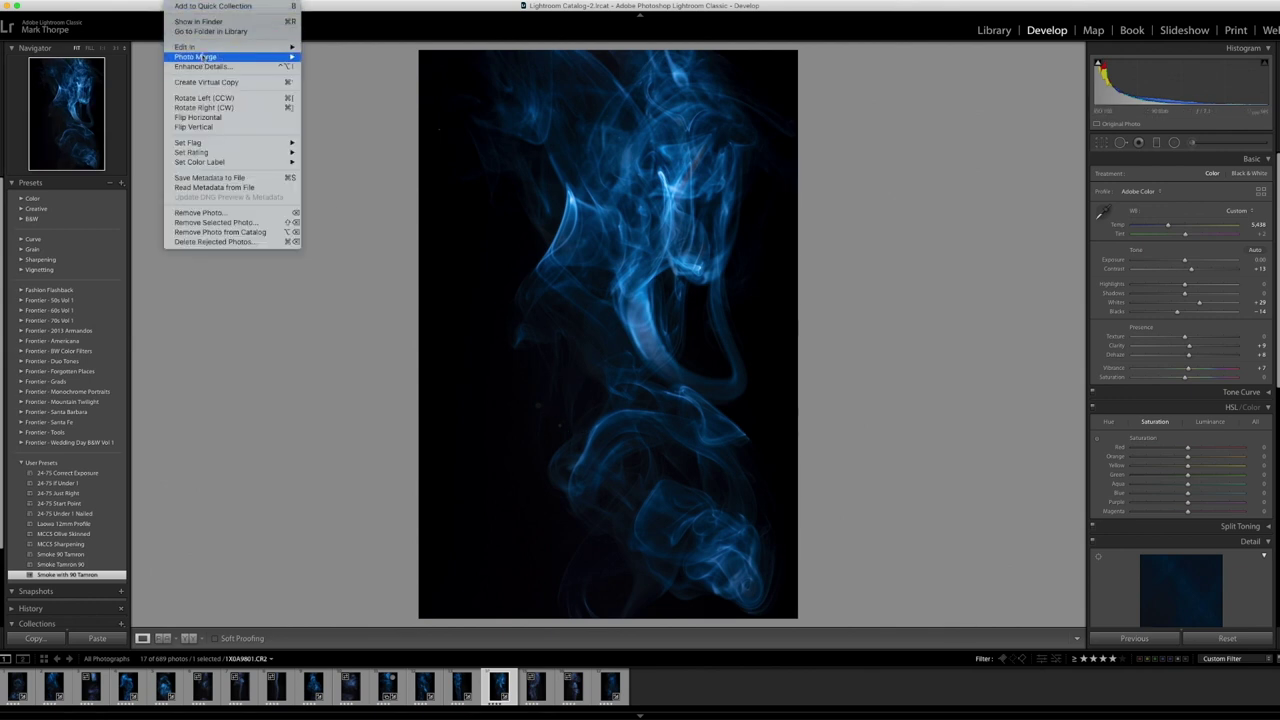
{"action": "mouse_move", "coordinate": [285, 47]}
{"action": "left_click", "coordinate": [326, 48]}
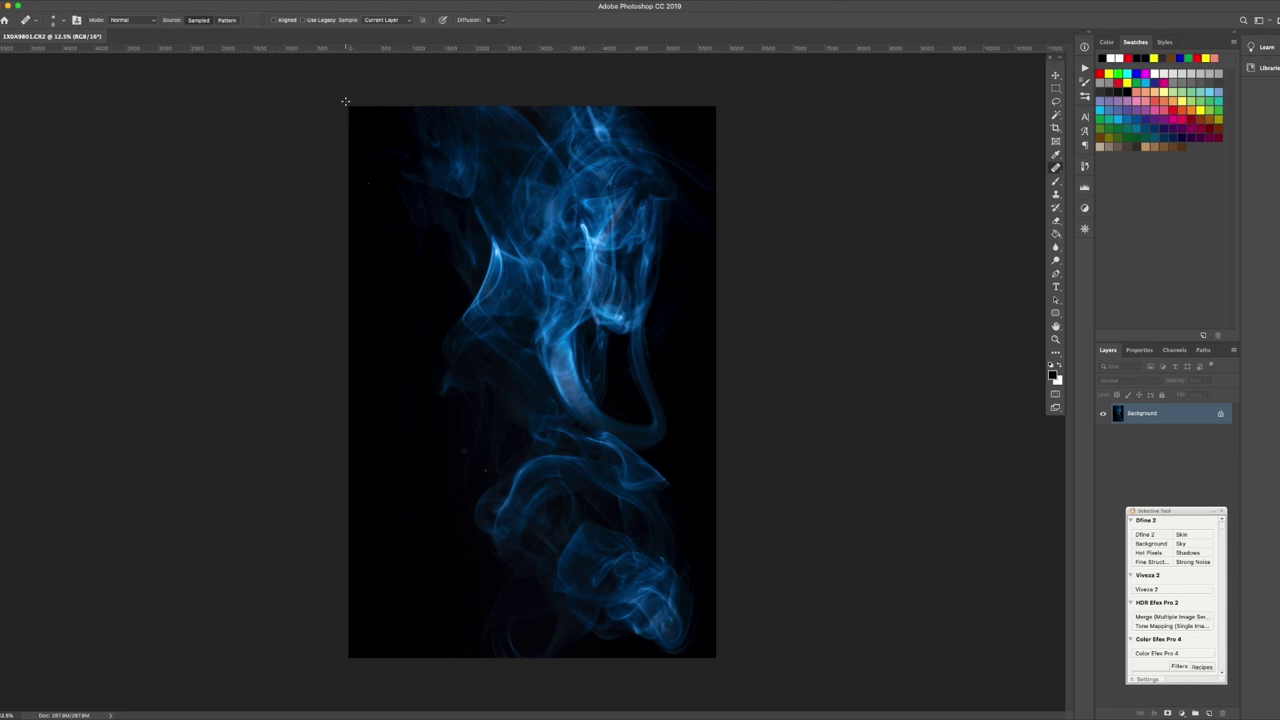
Crop the smoke photo with a marquee selection from its left edge to a strip about 4615 px wide, keeping the full height.
{"action": "left_click", "coordinate": [1056, 88]}
{"action": "left_click_drag", "start_coordinate": [347, 106], "coordinate": [643, 685]}
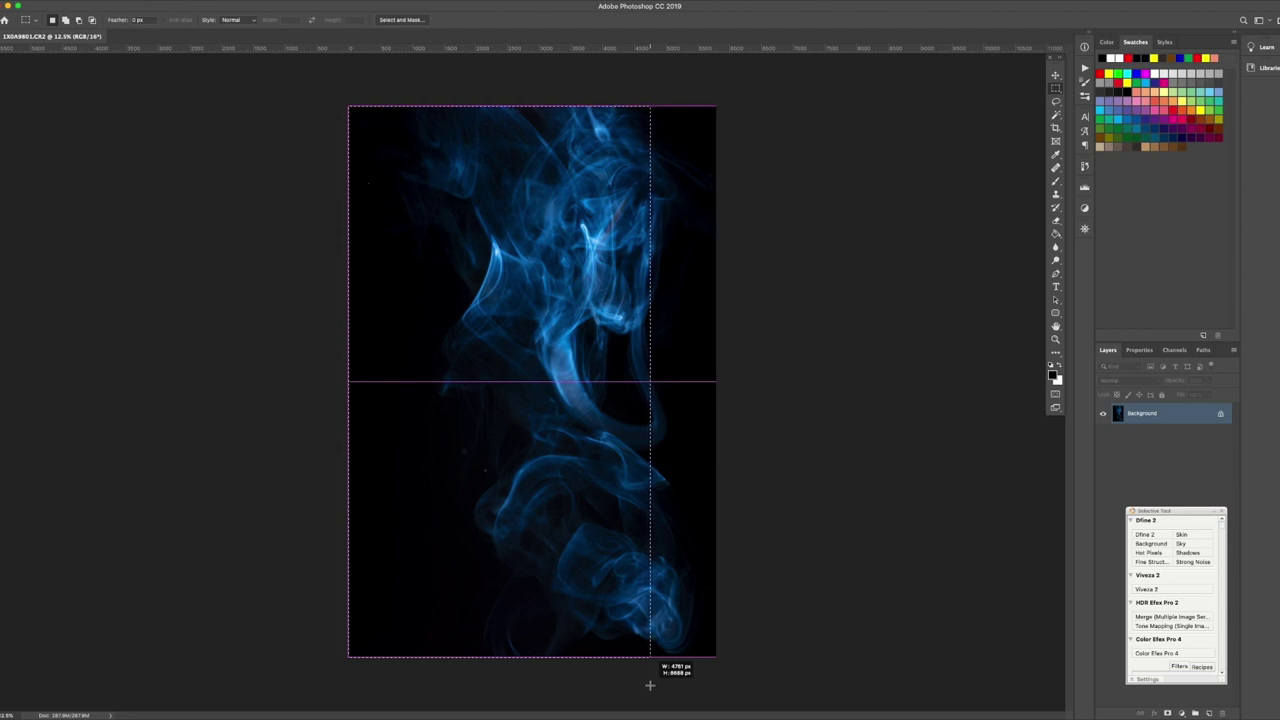
{"action": "left_click_drag", "start_coordinate": [650, 685], "coordinate": [641, 687]}
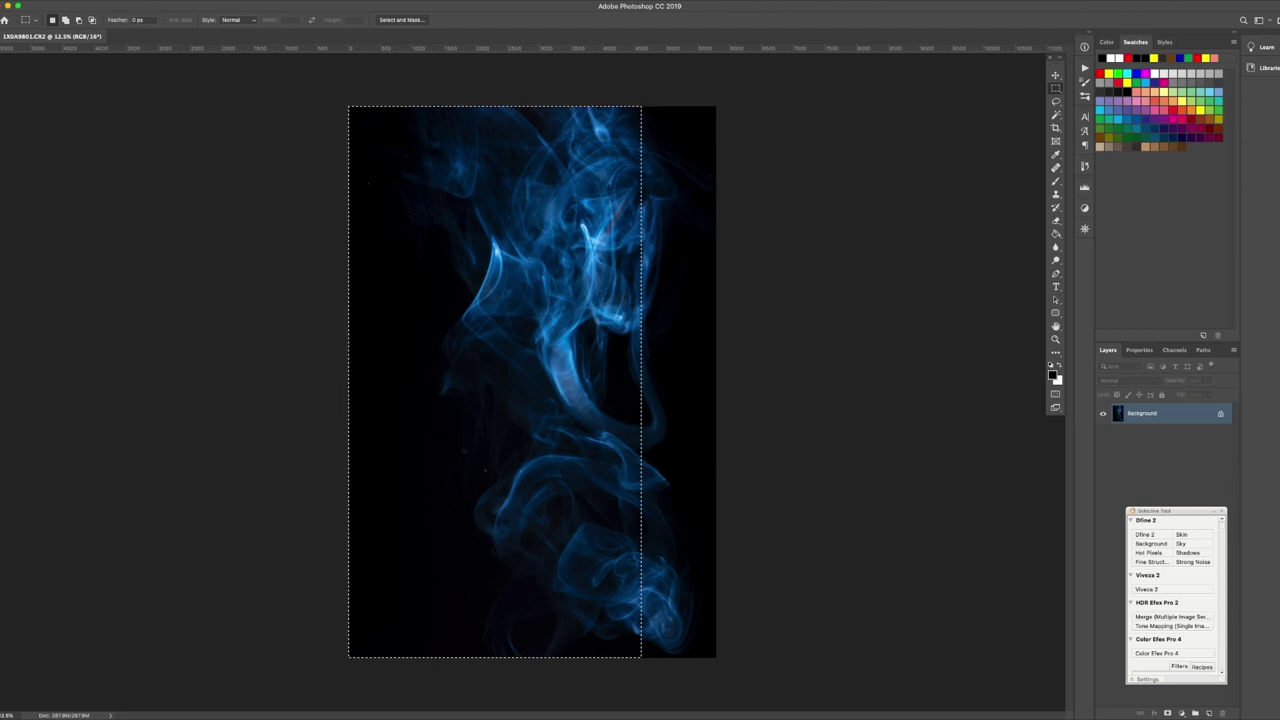
{"action": "left_click", "coordinate": [110, 0]}
{"action": "mouse_move", "coordinate": [135, 0]}
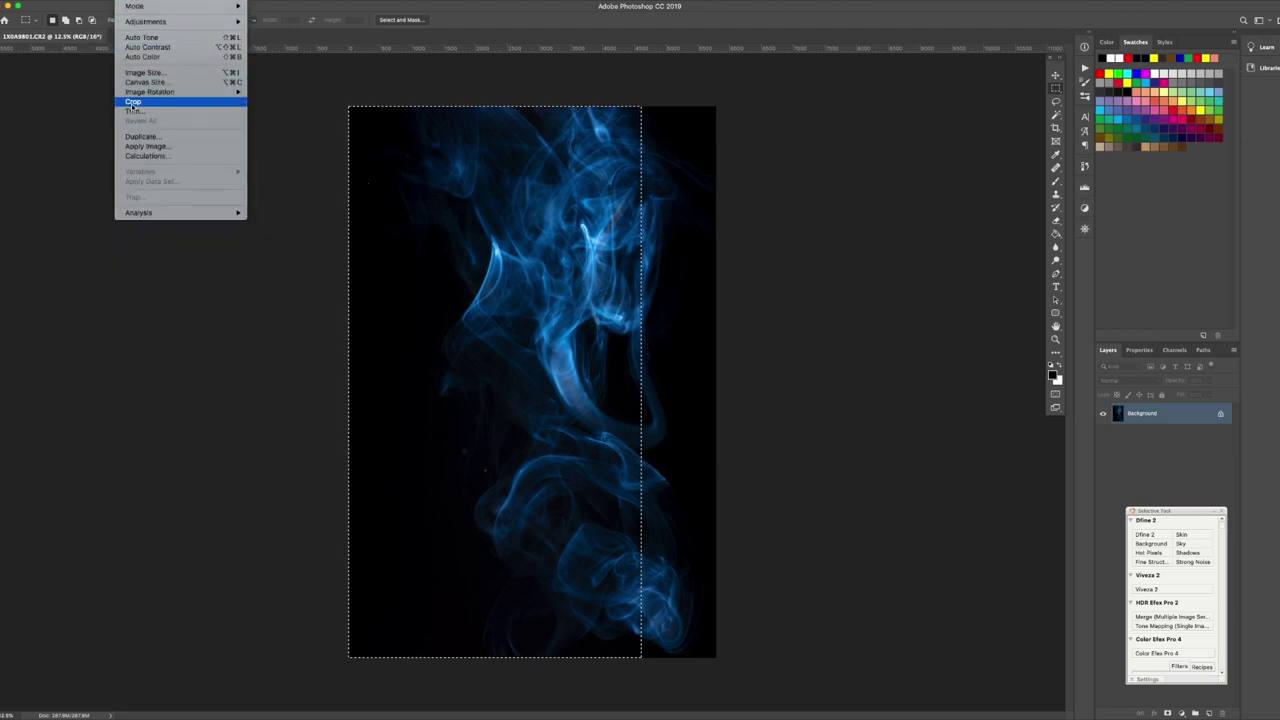
{"action": "left_click", "coordinate": [133, 103]}
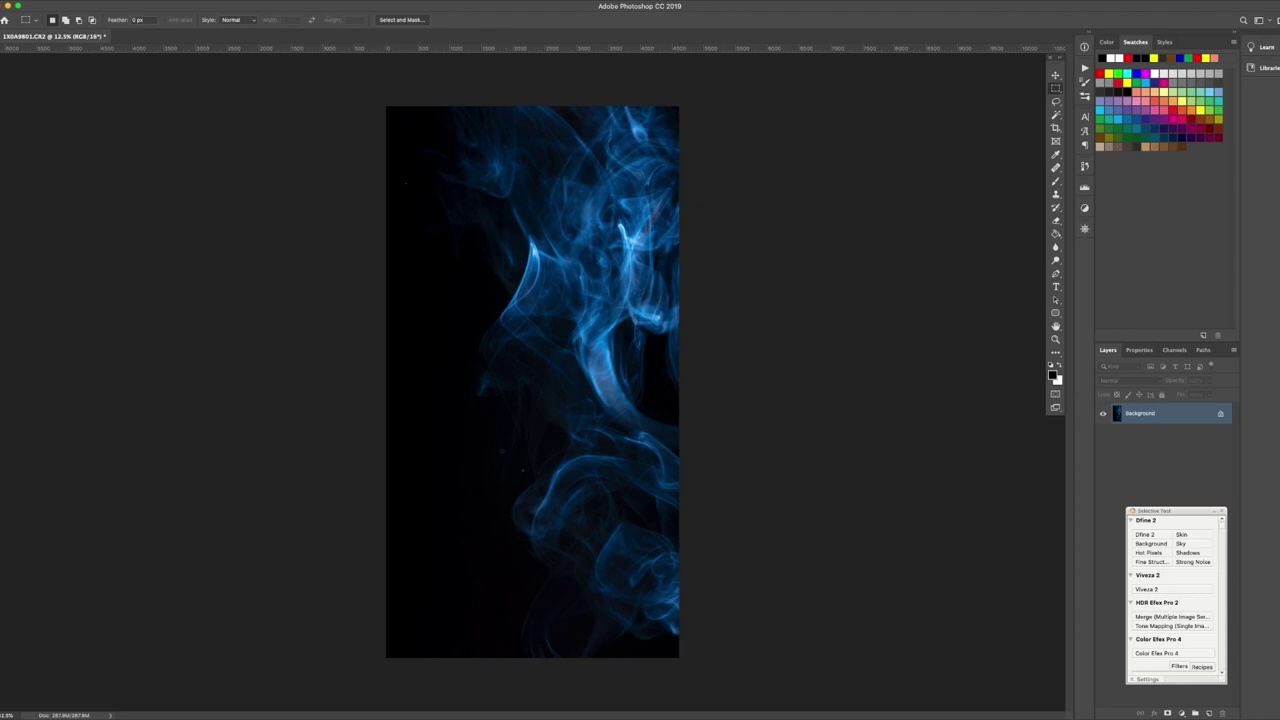
Copy the entire cropped smoke image to the clipboard and clear the selection.
{"action": "left_click", "coordinate": [205, 0]}
{"action": "left_click", "coordinate": [215, 20]}
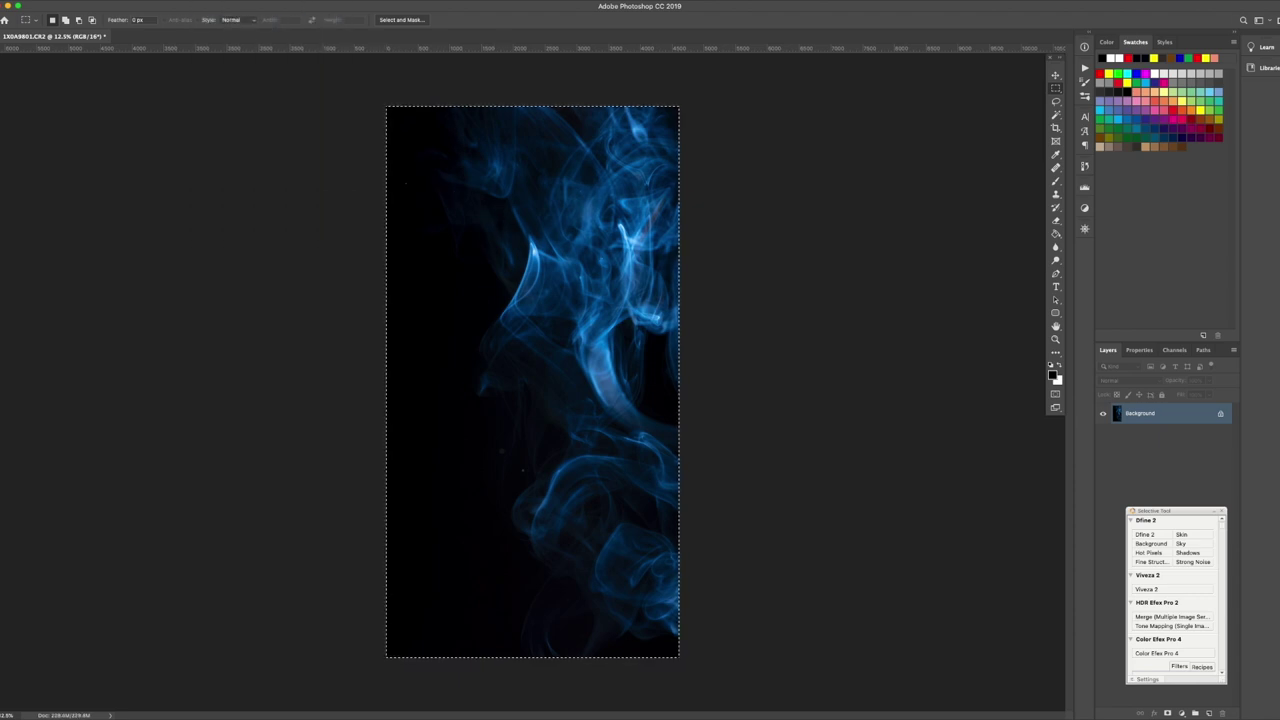
{"action": "left_click", "coordinate": [100, 1]}
{"action": "key", "text": "super+c"}
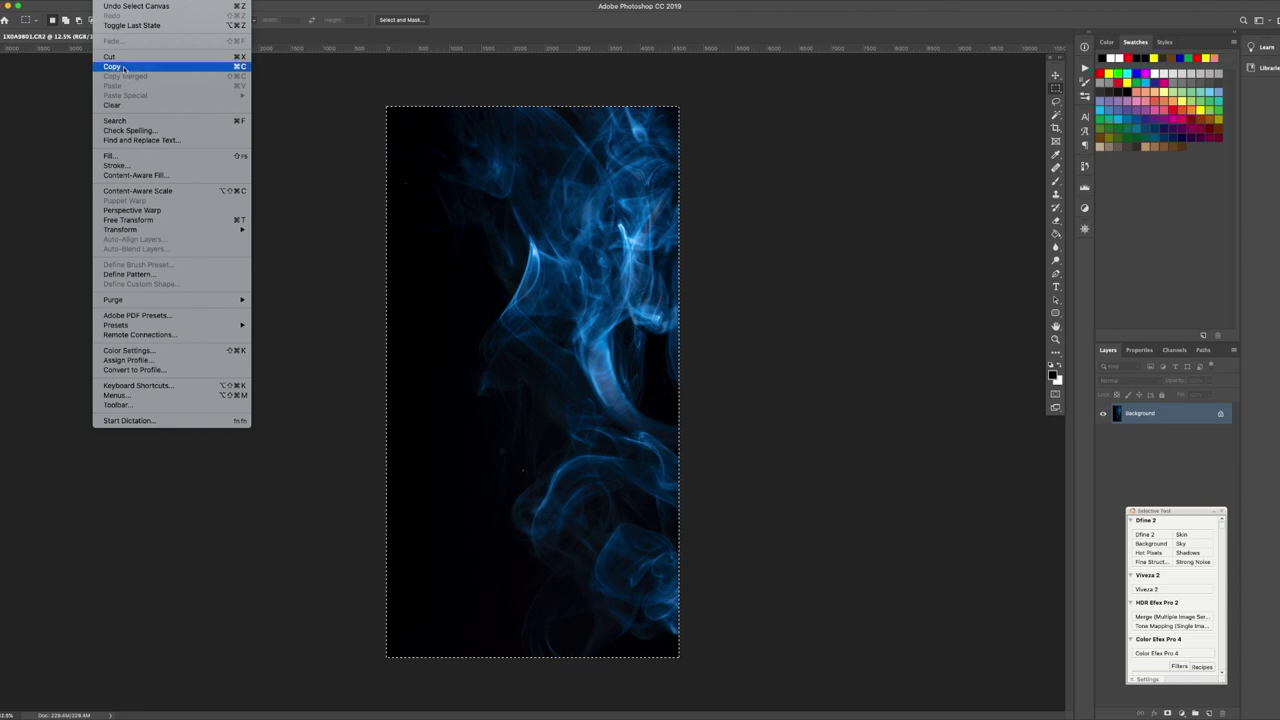
{"action": "key", "text": "super+d"}
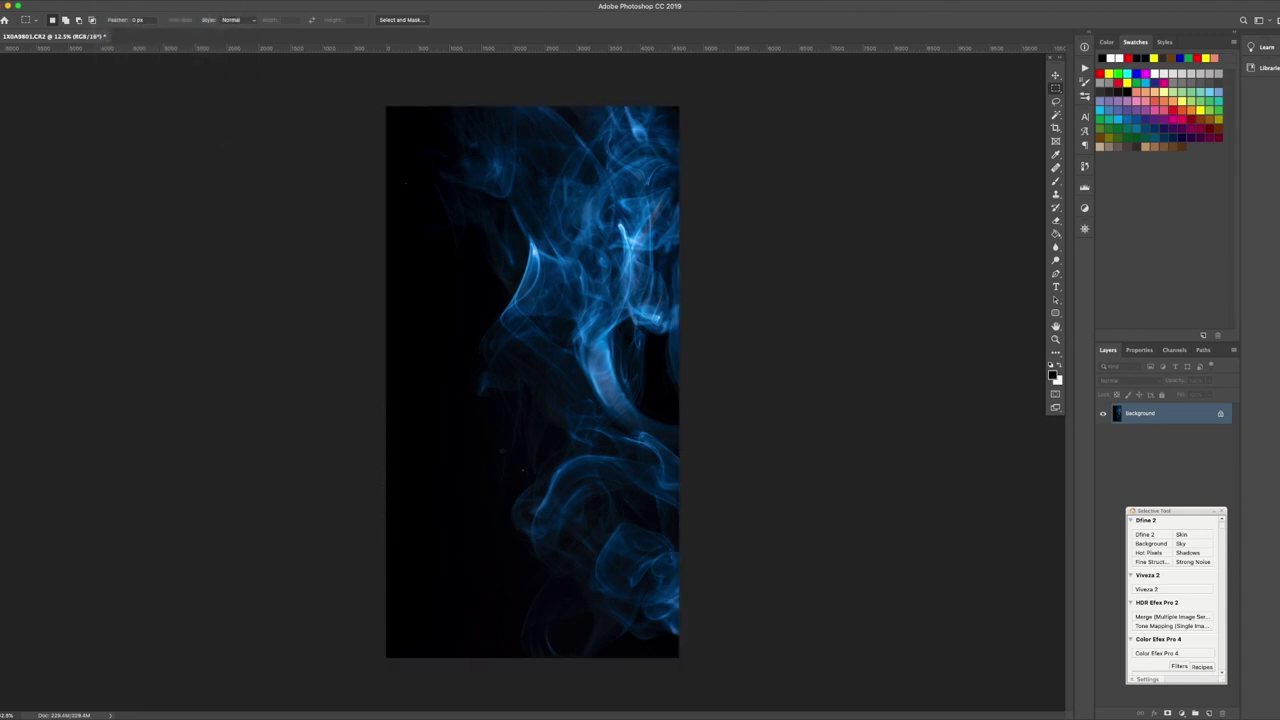
Create a new document from the clipboard preset with the width set to 9230 pixels and the resolution to 72.
{"action": "left_click", "coordinate": [100, 1]}
{"action": "left_click", "coordinate": [110, 7]}
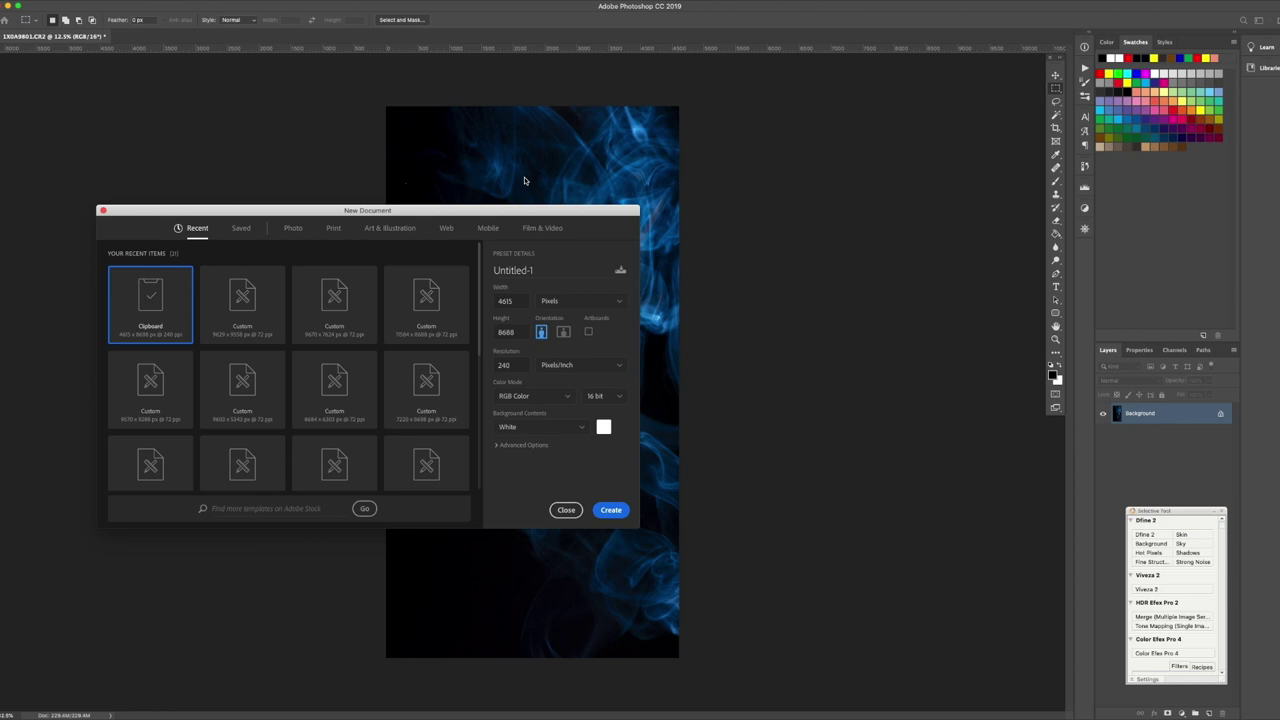
{"action": "left_click", "coordinate": [513, 301]}
{"action": "double_click", "coordinate": [513, 301]}
{"action": "type", "text": "9230"}
{"action": "double_click", "coordinate": [513, 365]}
{"action": "type", "text": "72"}
{"action": "left_click", "coordinate": [612, 511]}
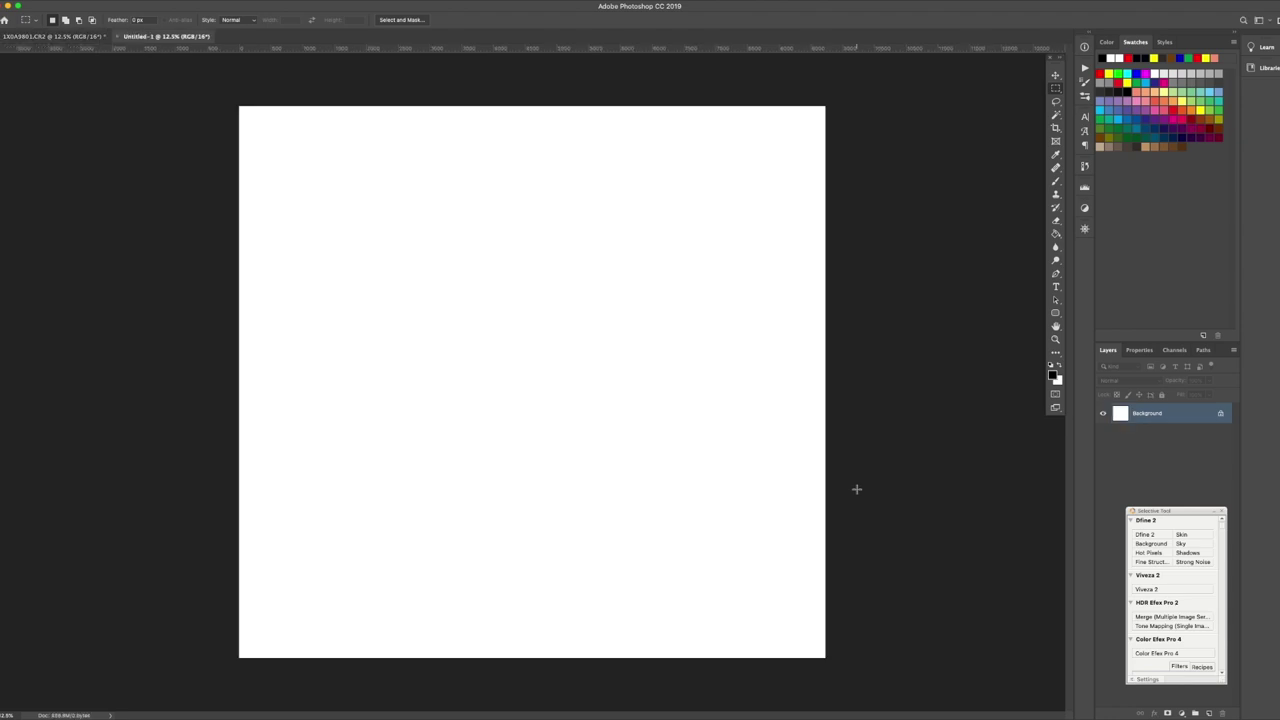
Paste the copied smoke into the new document and move it flush against the canvas's left edge.
{"action": "left_click", "coordinate": [105, 4]}
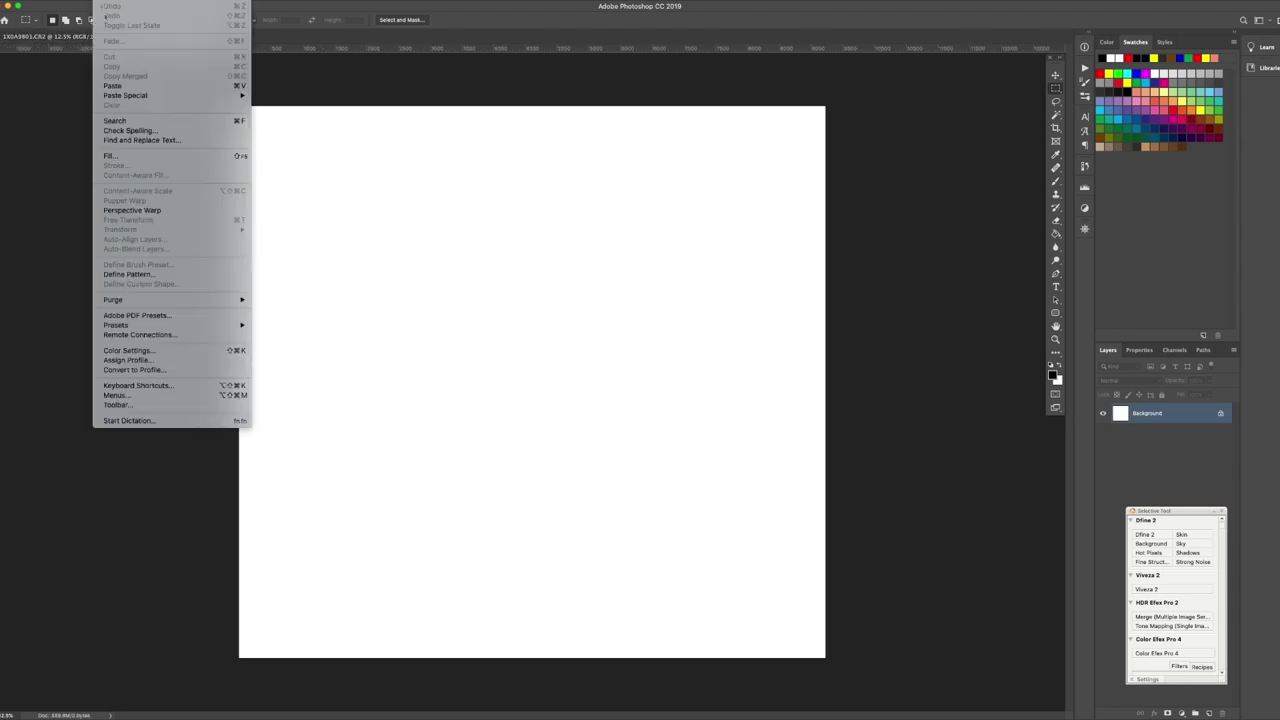
{"action": "left_click", "coordinate": [377, 209]}
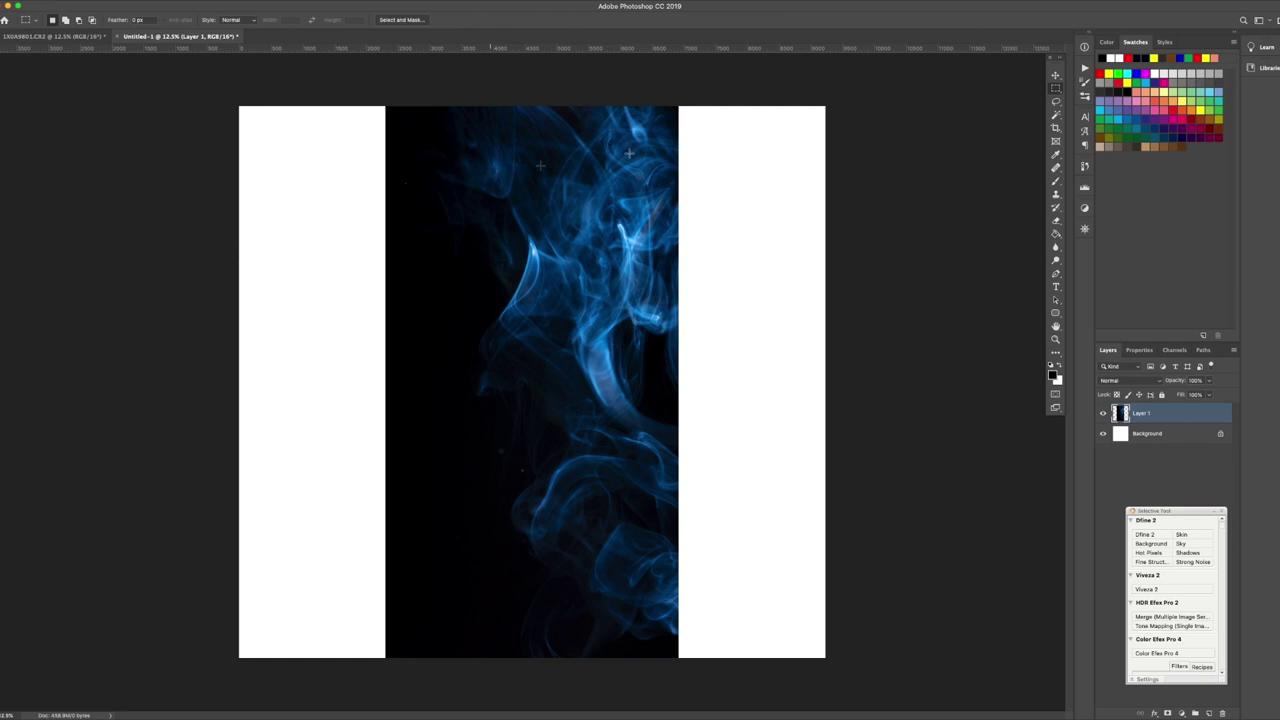
{"action": "left_click", "coordinate": [1055, 77]}
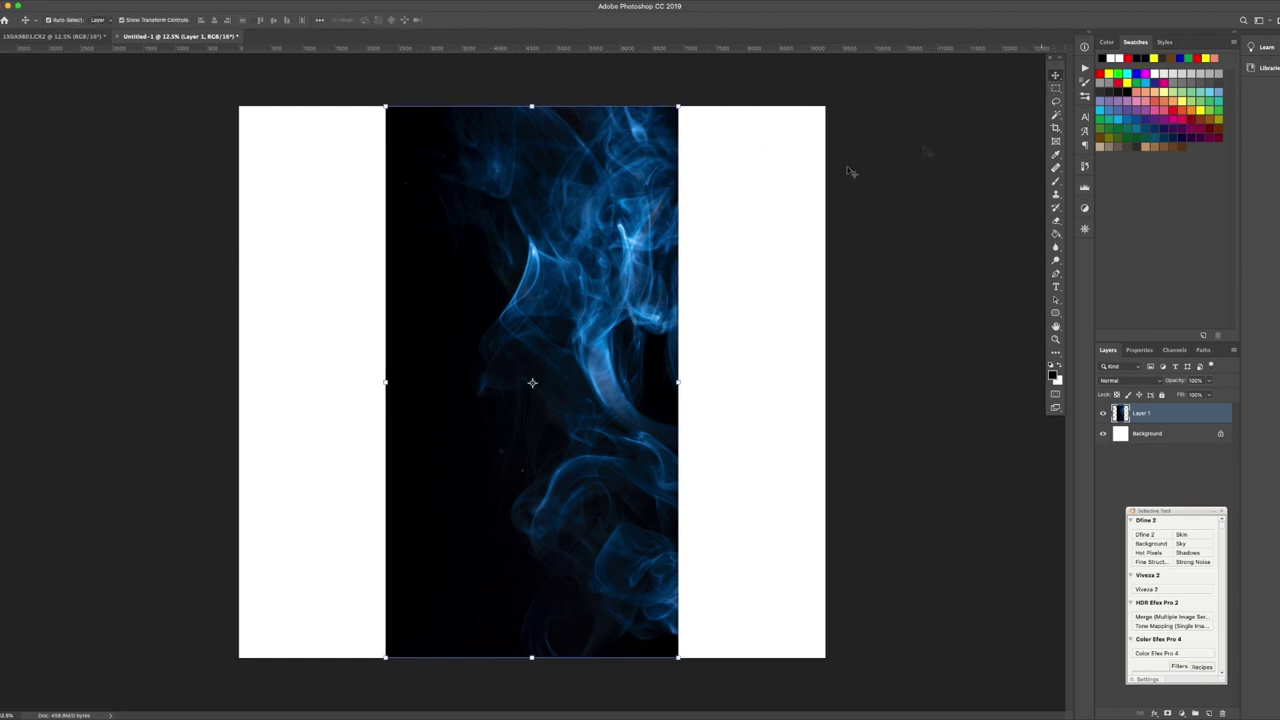
{"action": "left_click_drag", "start_coordinate": [502, 334], "coordinate": [344, 321]}
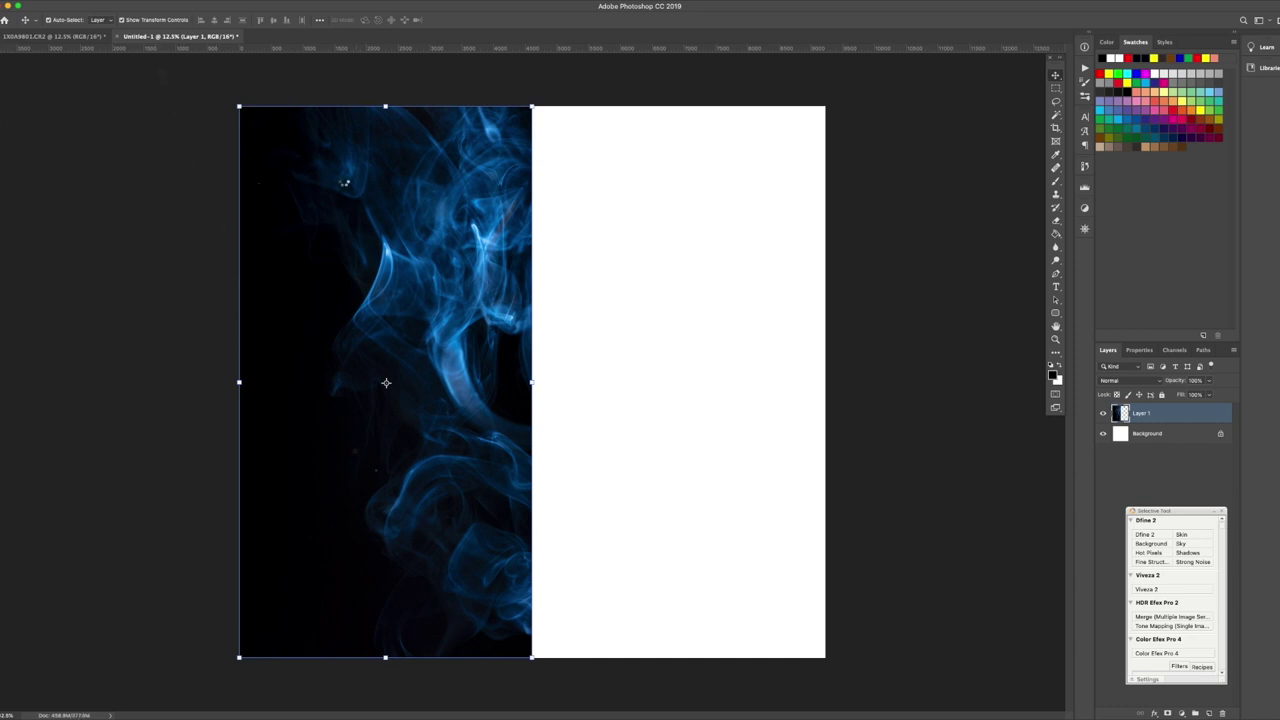
Paste a second copy of the smoke and flip it horizontally.
{"action": "key", "text": "ctrl+v"}
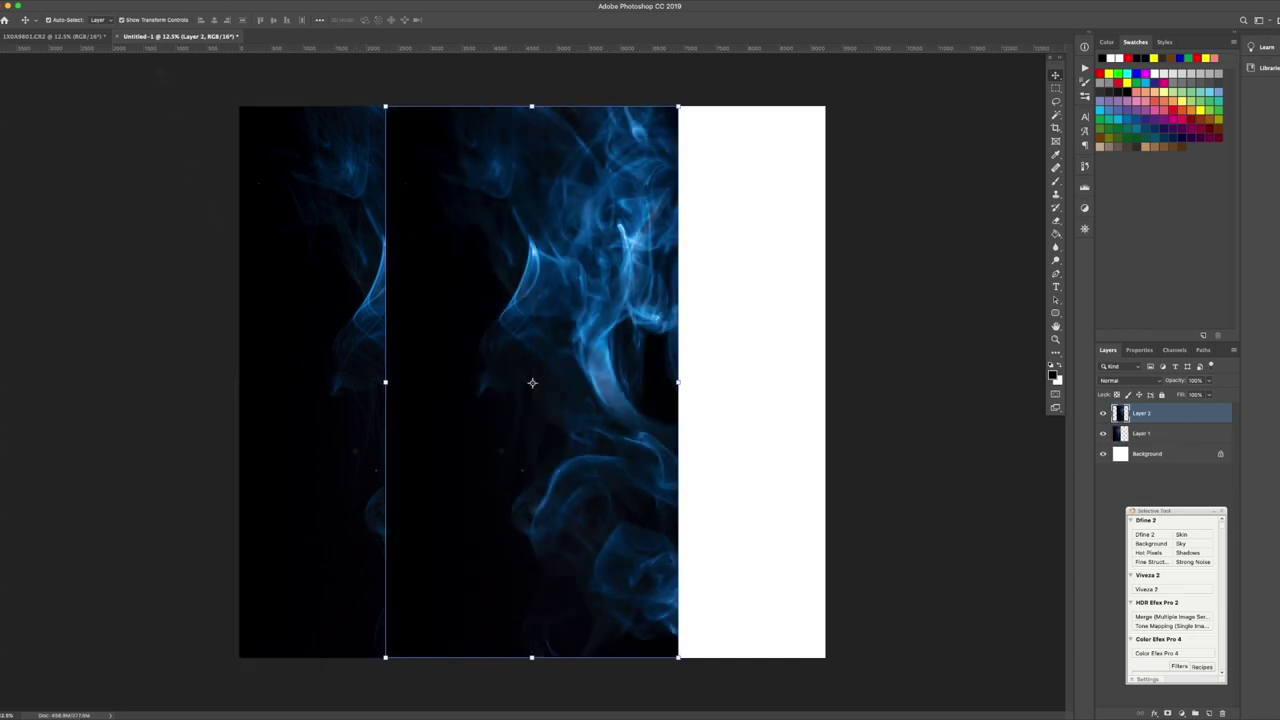
{"action": "left_click", "coordinate": [110, 2]}
{"action": "mouse_move", "coordinate": [178, 230]}
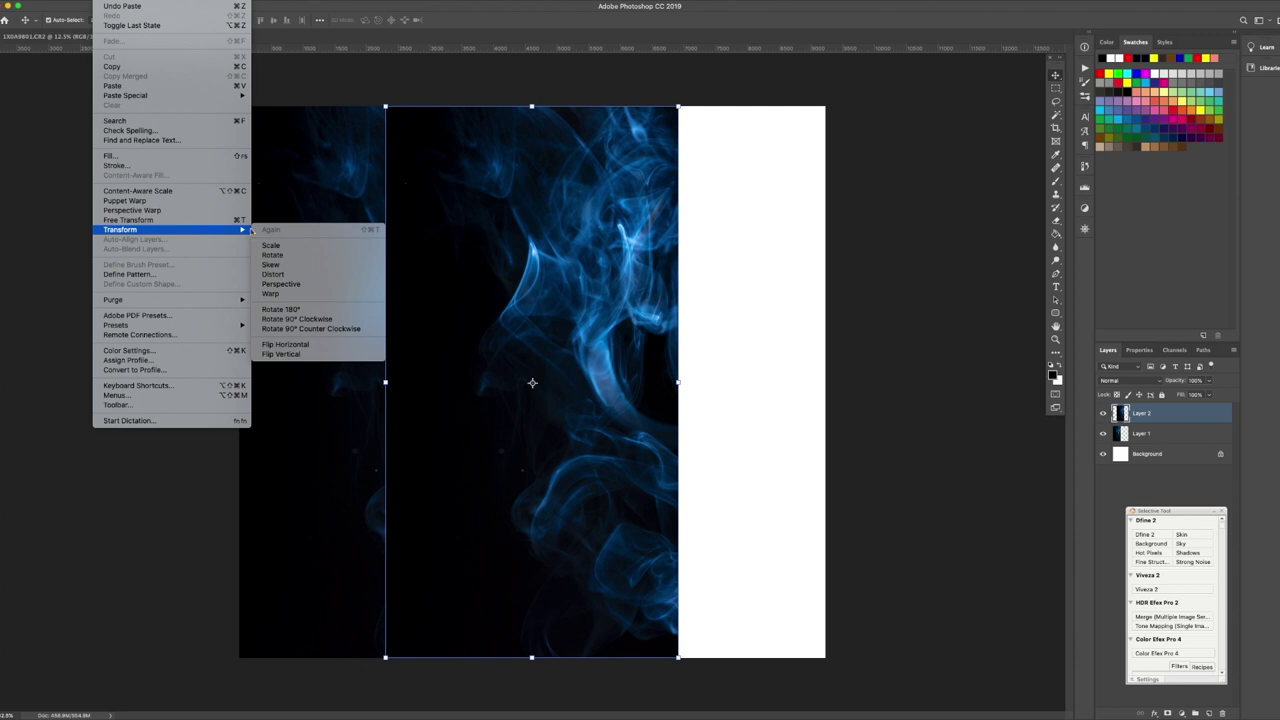
{"action": "left_click", "coordinate": [286, 346]}
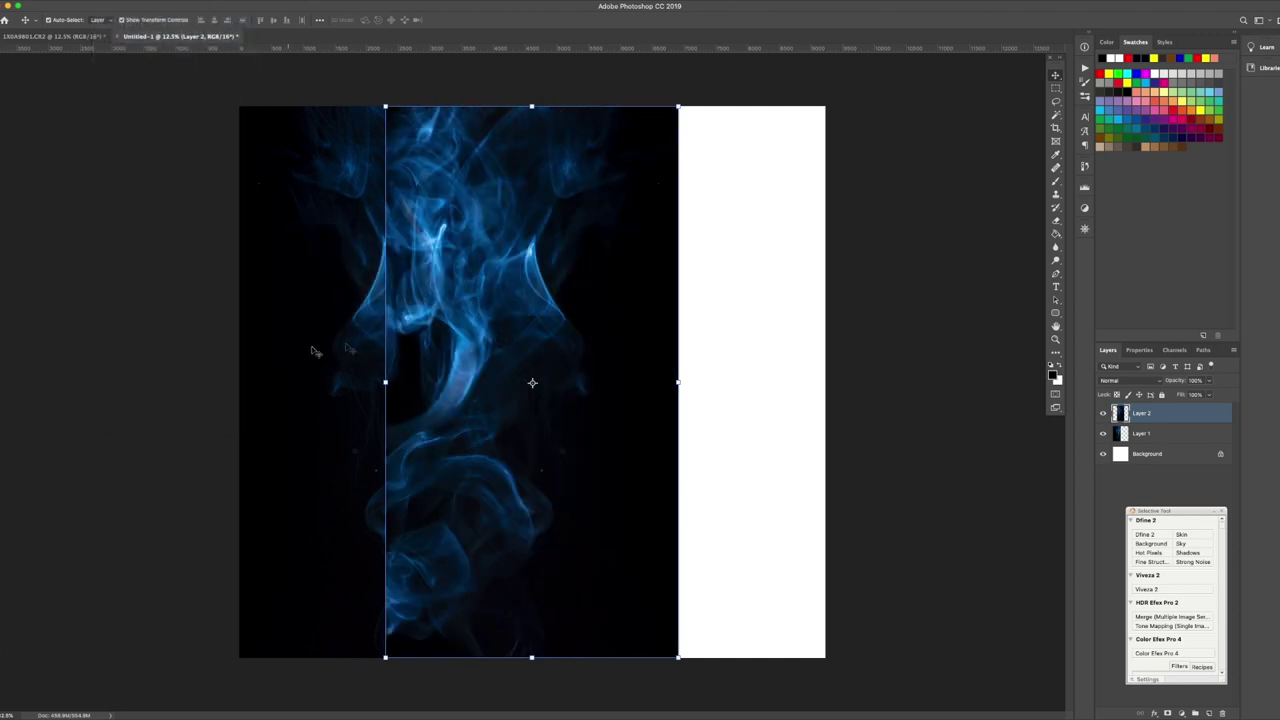
Move the flipped copy onto the right half of the canvas and shift both halves slightly inward to close the centre seam.
{"action": "left_click_drag", "start_coordinate": [471, 355], "coordinate": [614, 355]}
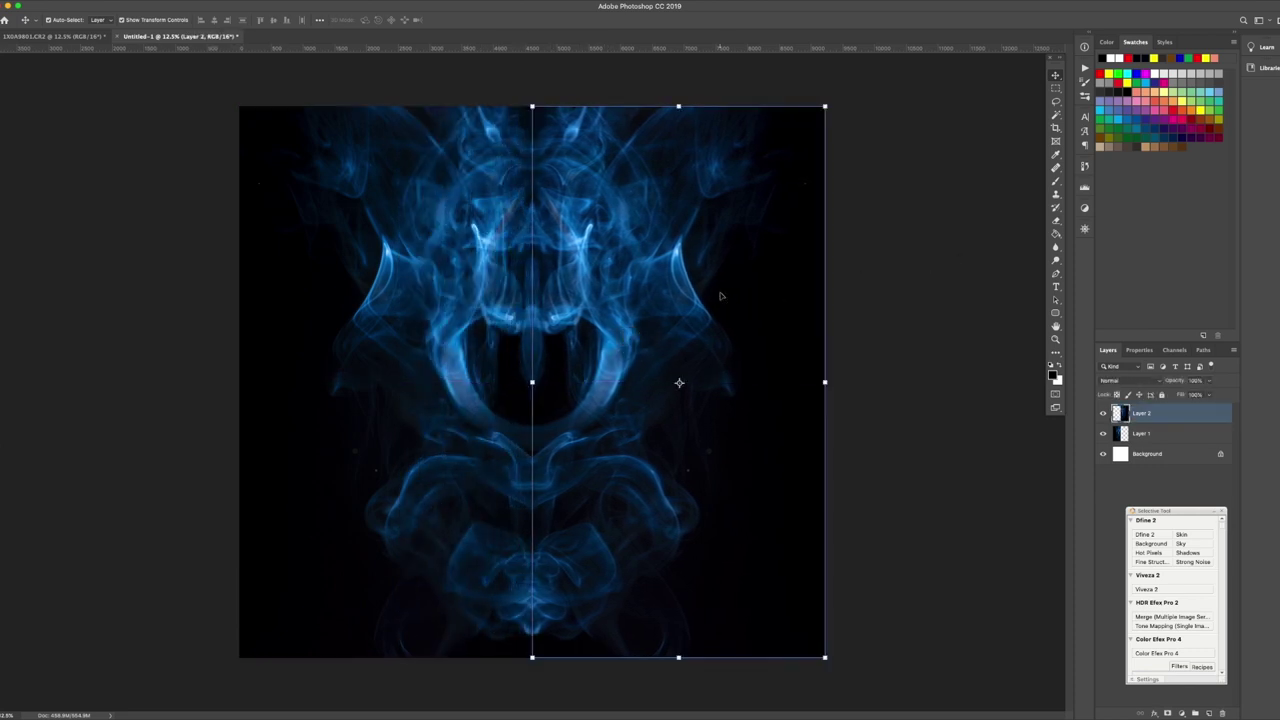
{"action": "key", "text": "alt+bracketleft"}
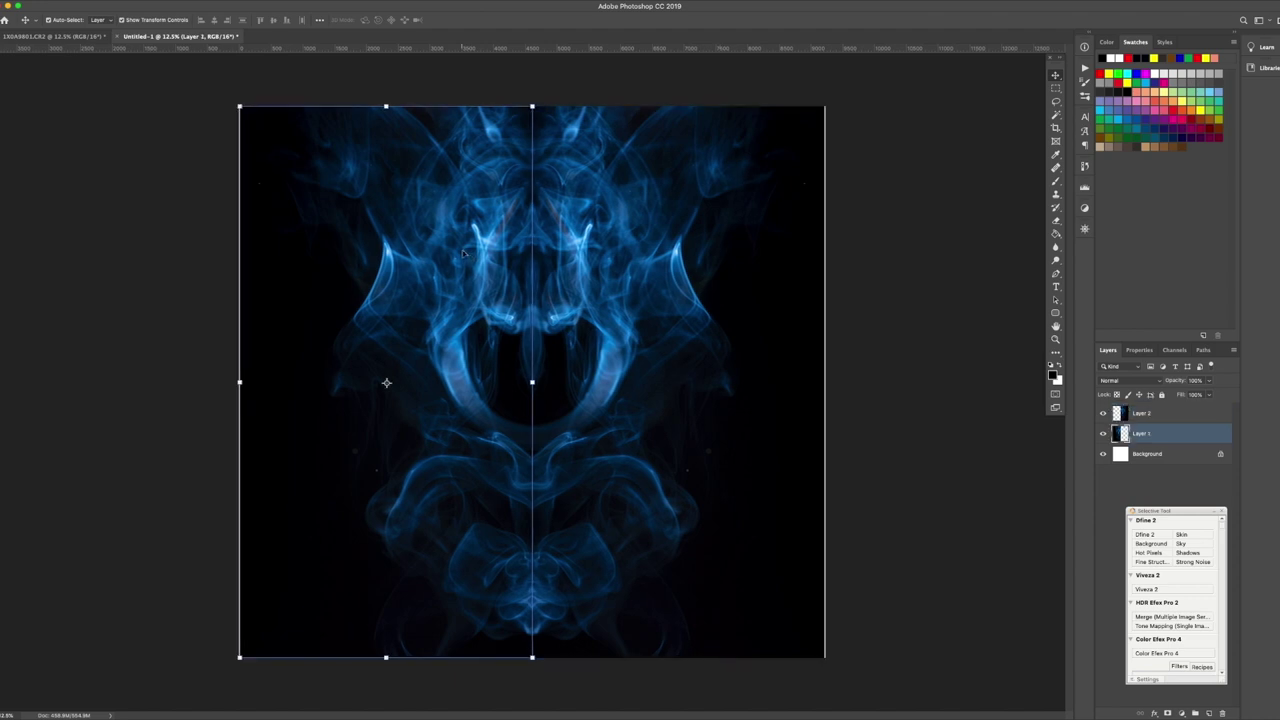
{"action": "left_click", "coordinate": [889, 224]}
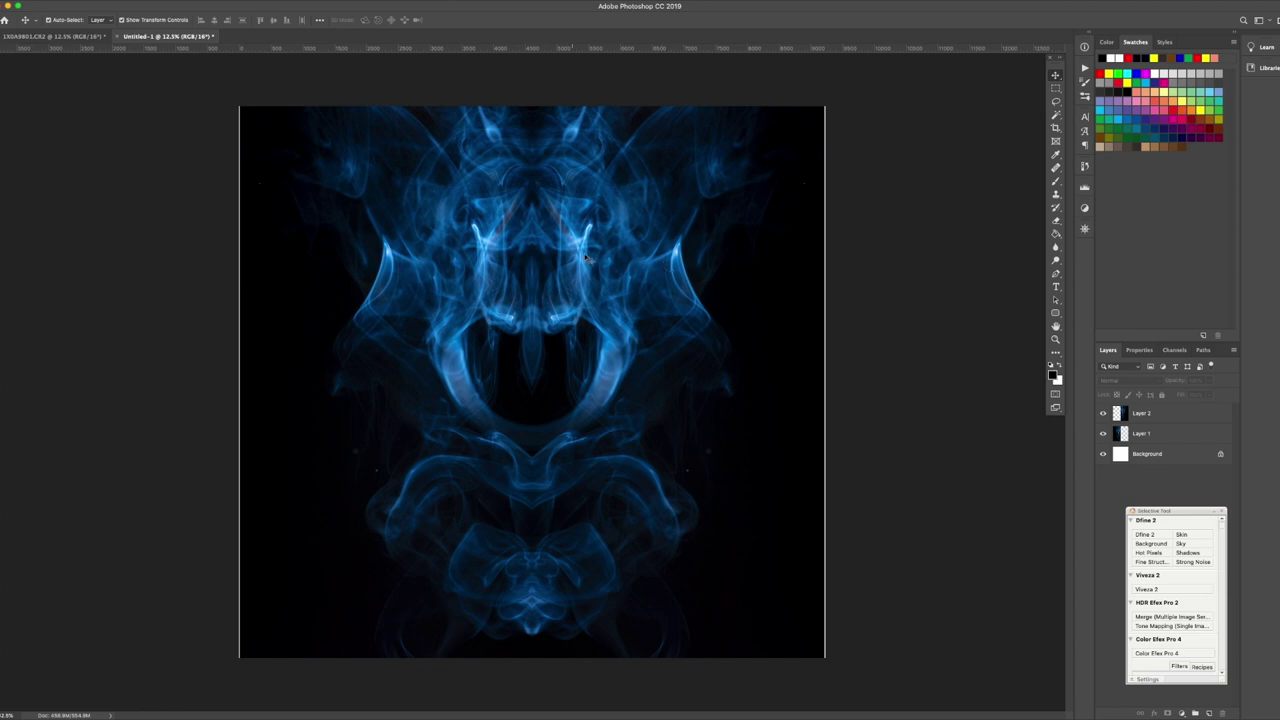
Merge the visible layers into one and unlock the resulting background layer.
{"action": "left_click", "coordinate": [1234, 353]}
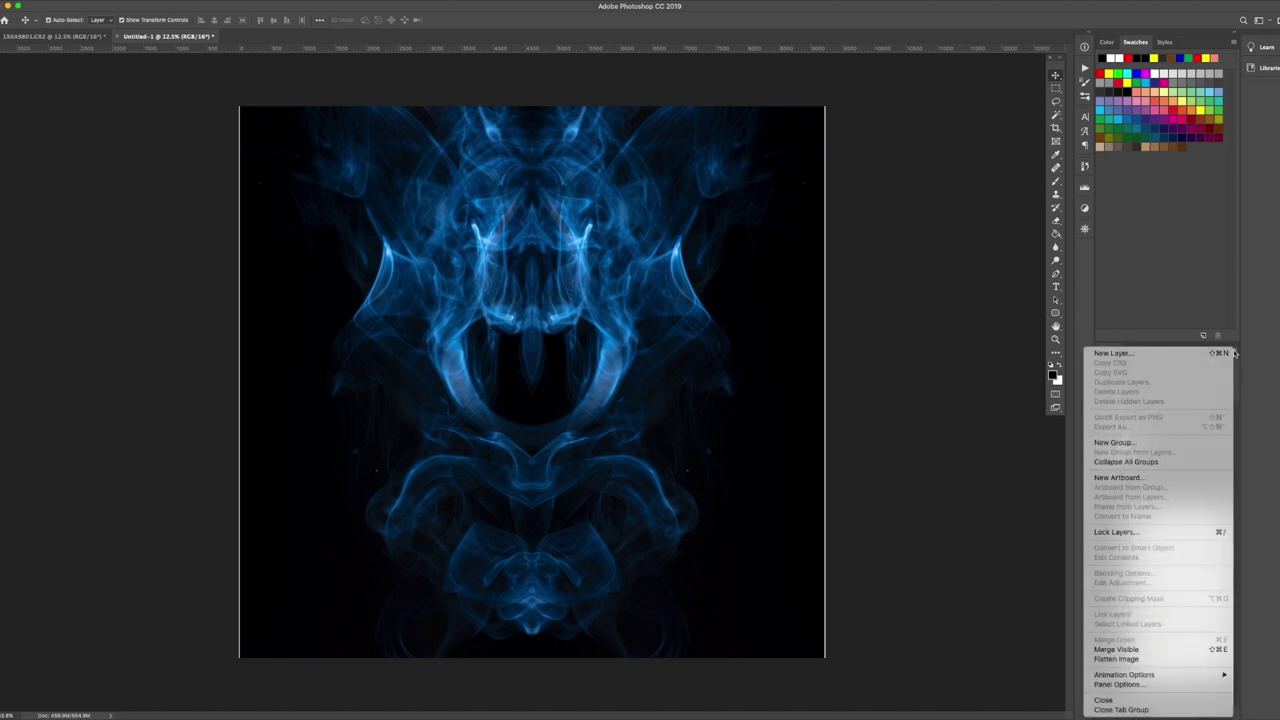
{"action": "left_click", "coordinate": [1169, 651]}
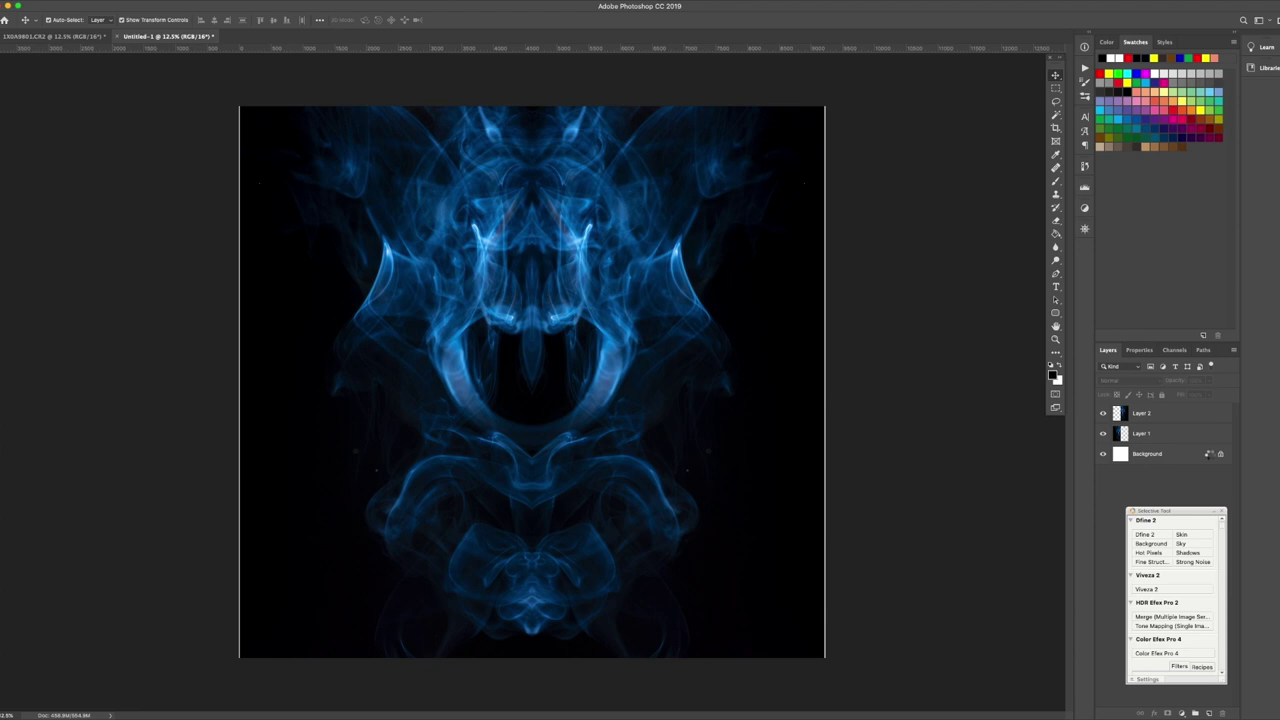
{"action": "left_click", "coordinate": [1220, 413]}
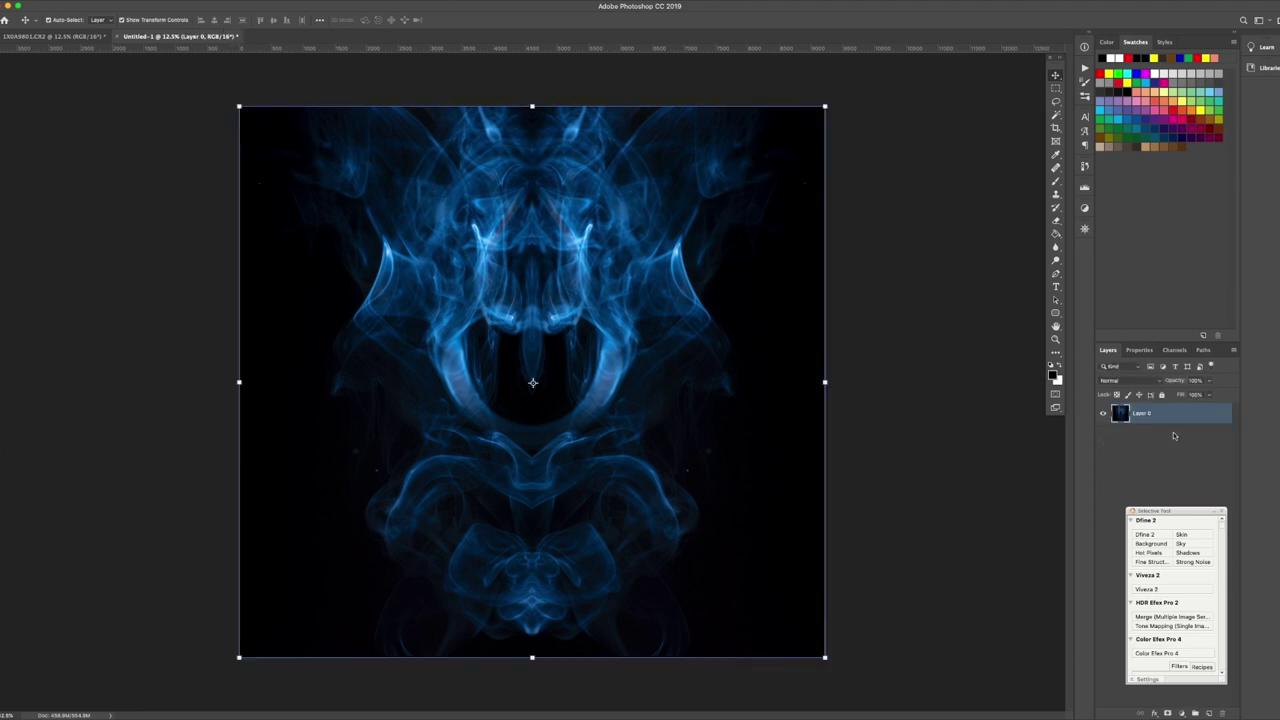
{"action": "left_click", "coordinate": [53, 116]}
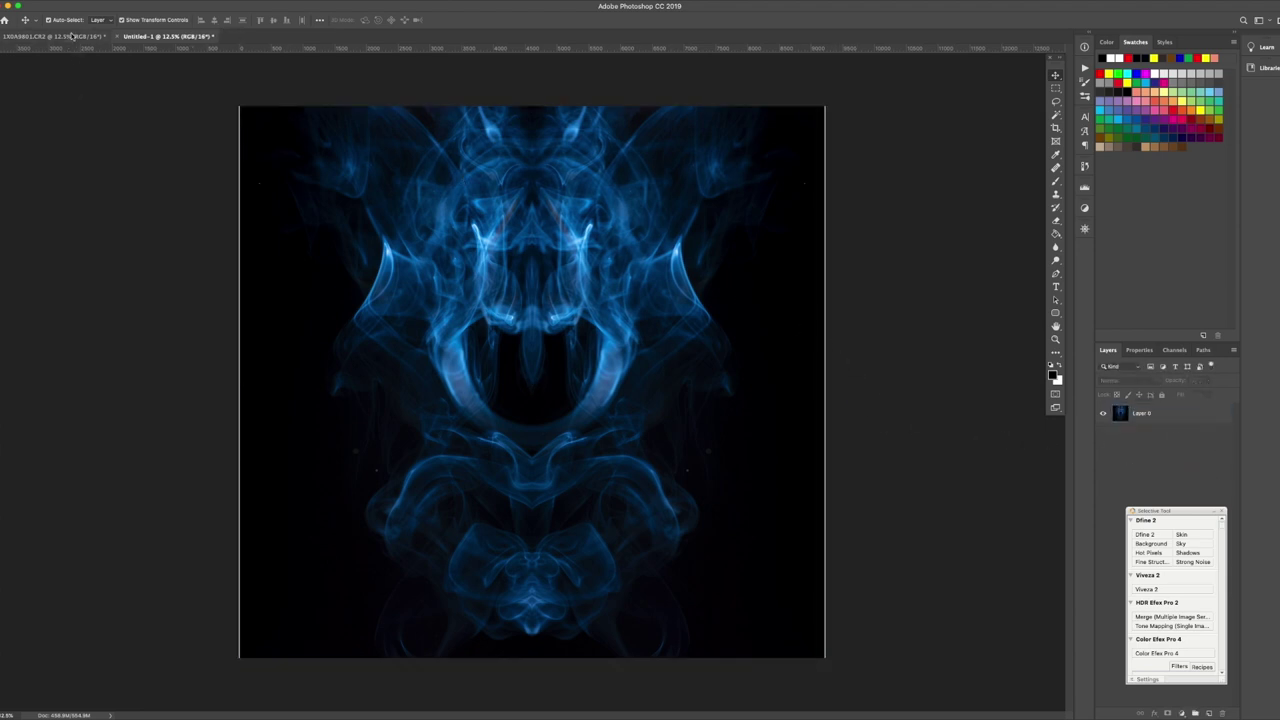
Crop the mirrored image with a marquee selection that excludes the thin white strips along its left and right edges, and deselect.
{"action": "left_click", "coordinate": [1055, 88]}
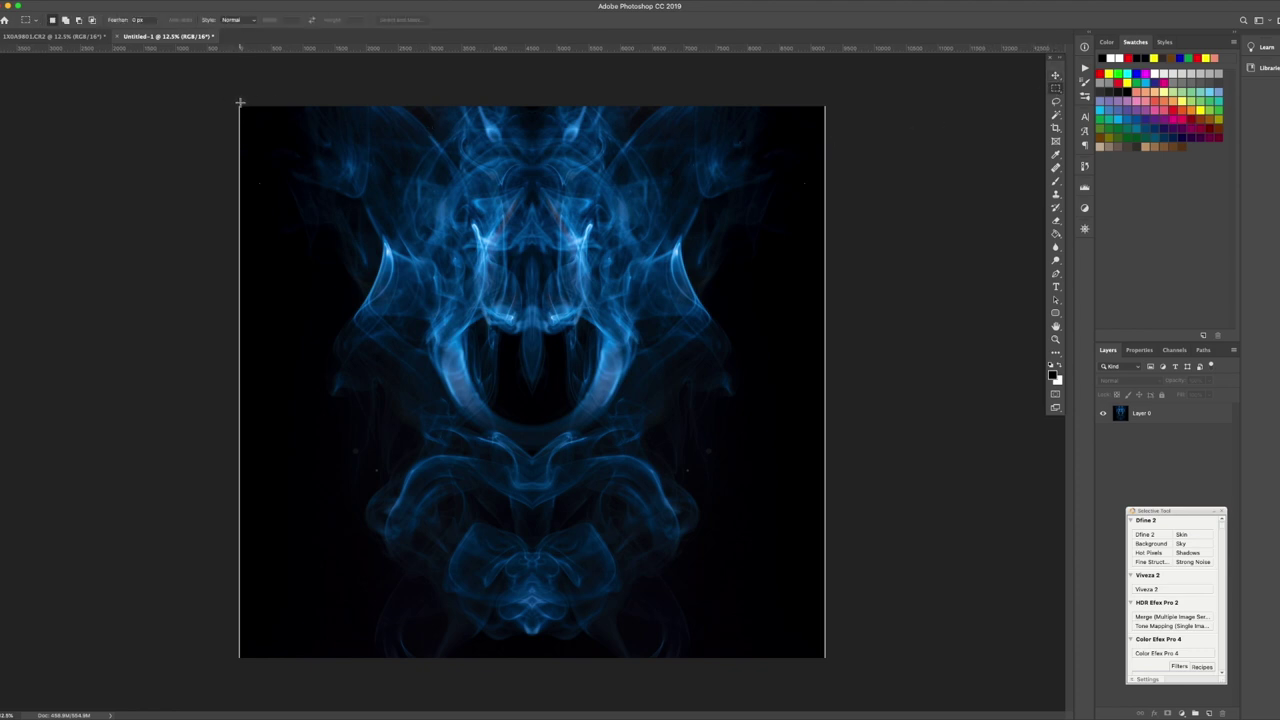
{"action": "left_click_drag", "start_coordinate": [240, 104], "coordinate": [823, 702]}
{"action": "left_click", "coordinate": [130, 1]}
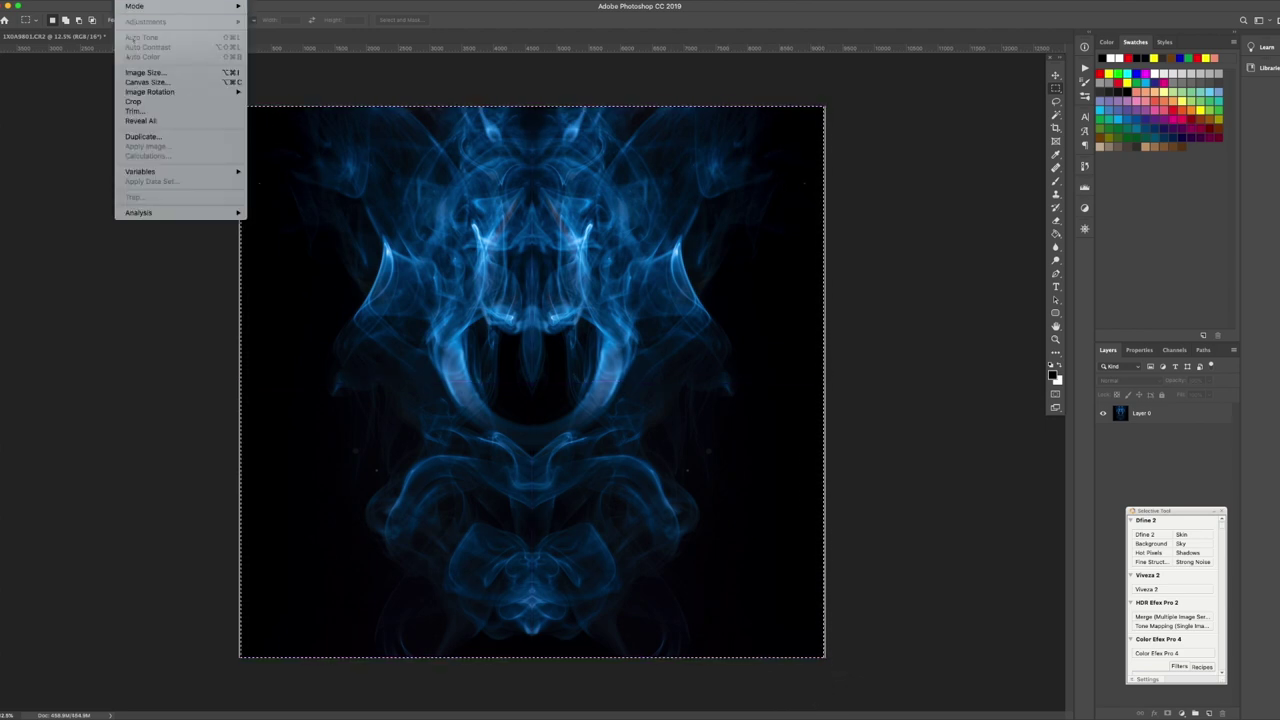
{"action": "left_click", "coordinate": [133, 102]}
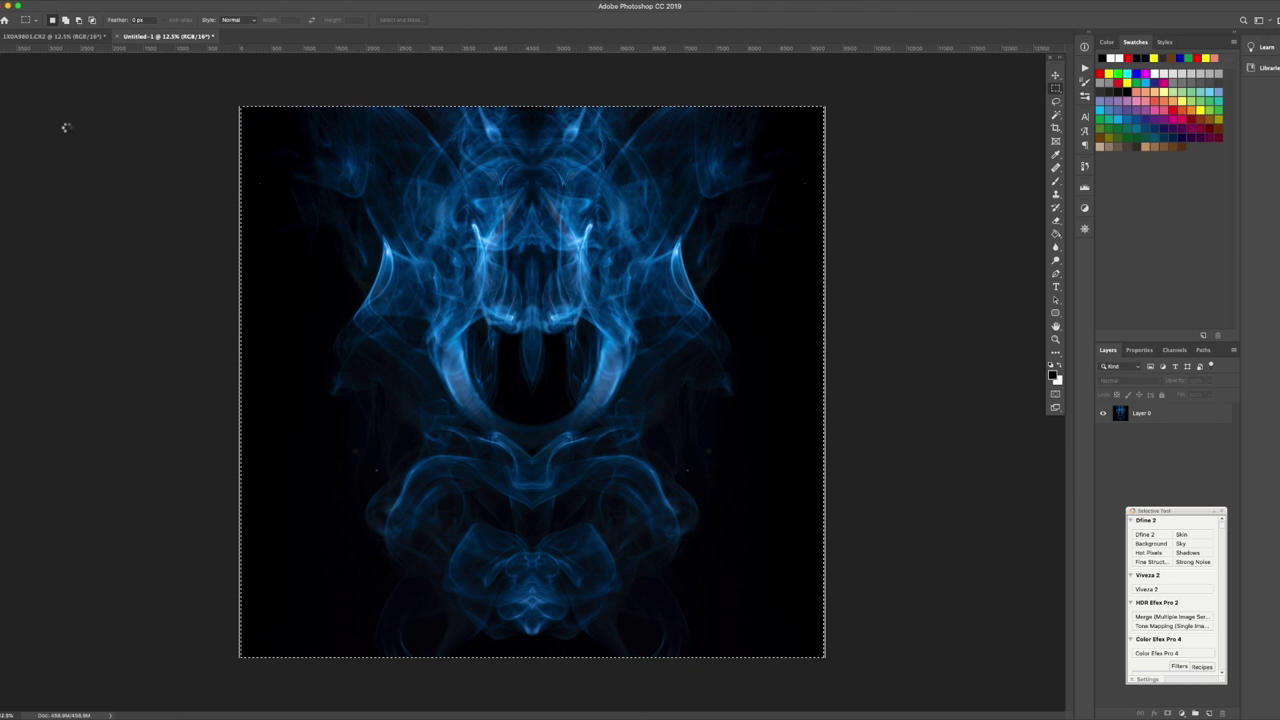
{"action": "left_click", "coordinate": [66, 127]}
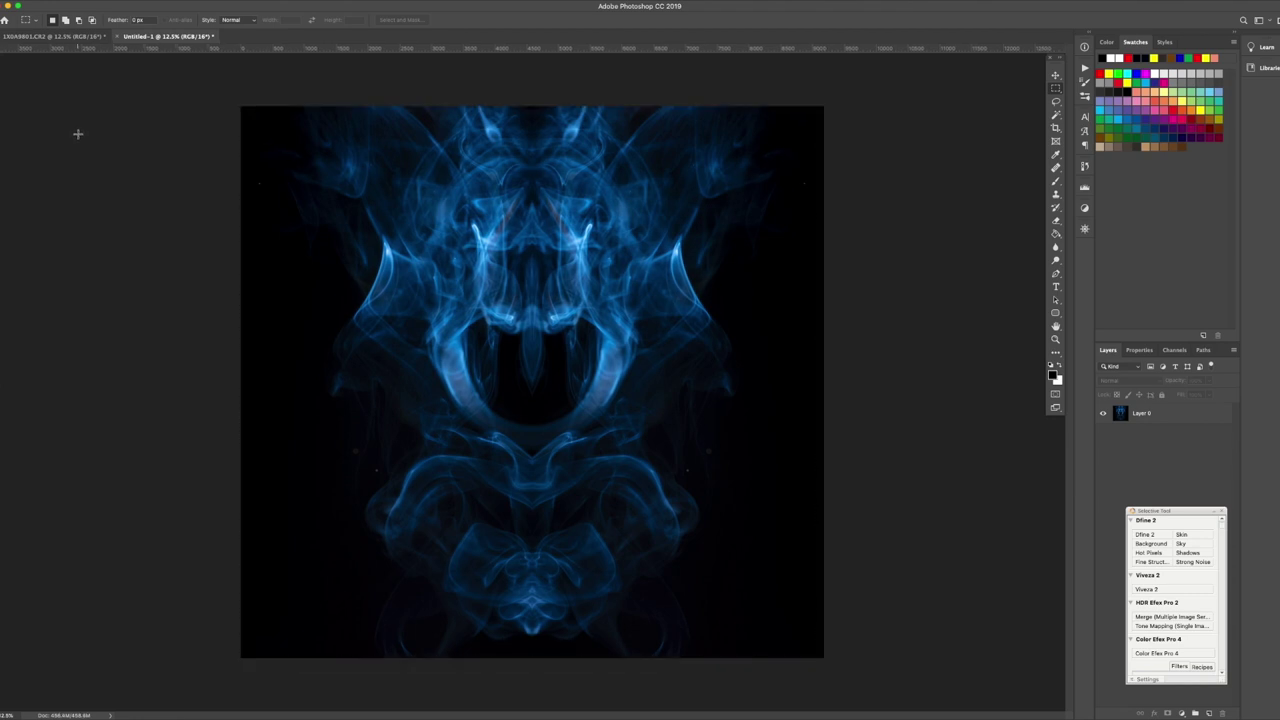